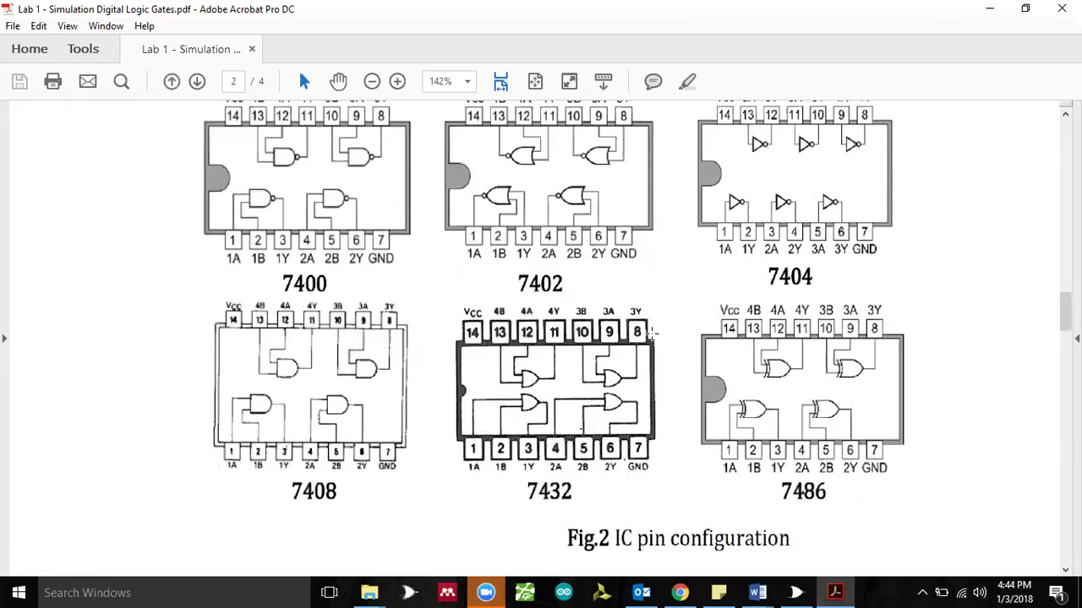
# - Review the 7408 and 7432 pin diagrams in Acrobat, then switch to the Tinkercad dashboard
pyautogui.scroll(-5, 660, 334)
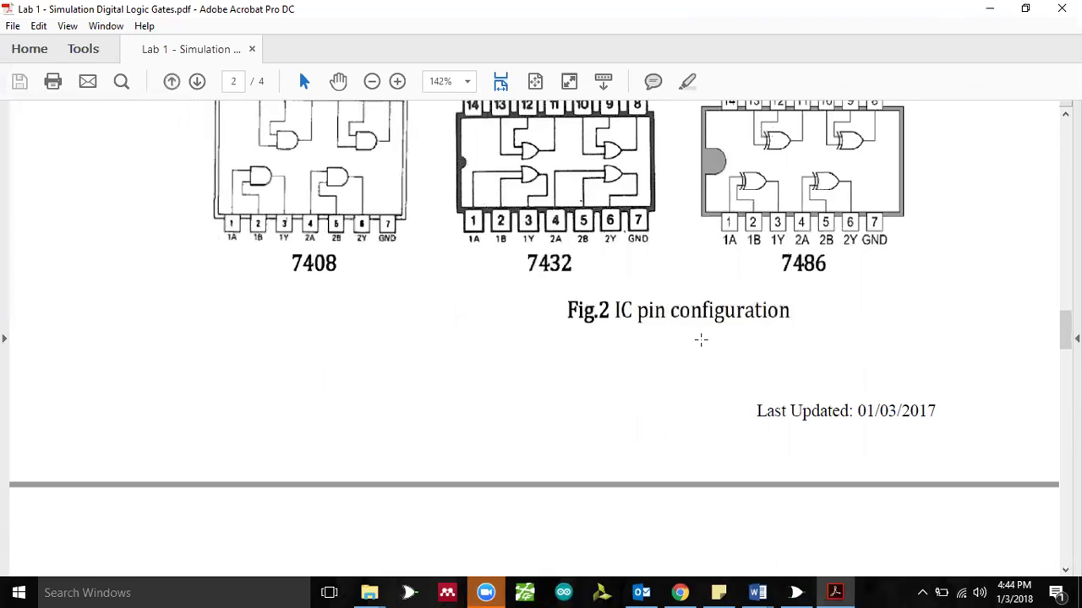
pyautogui.scroll(5, 744, 362)
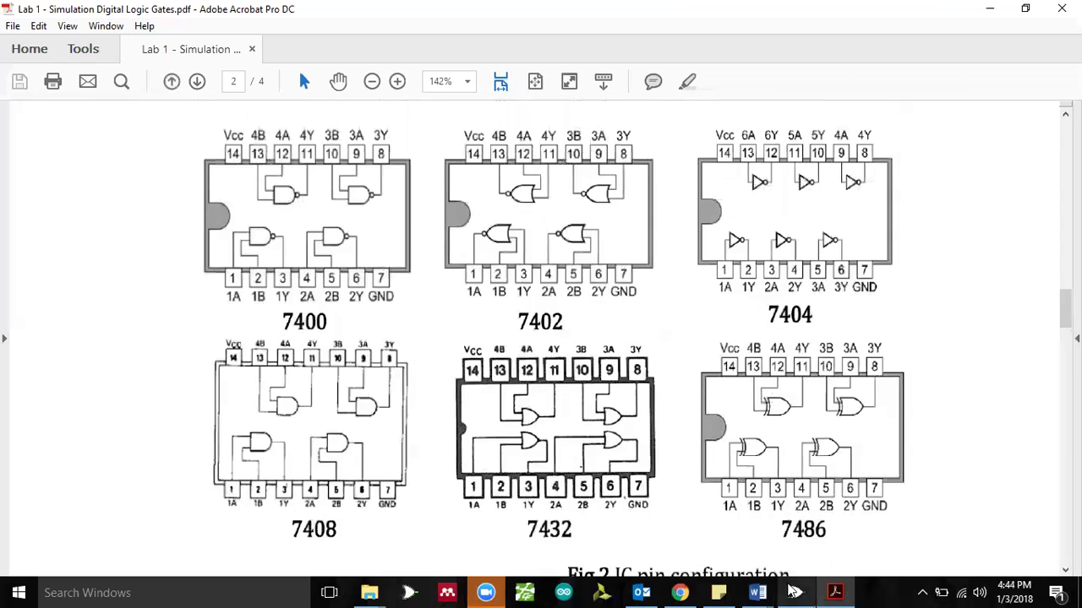
pyautogui.click(679, 593)
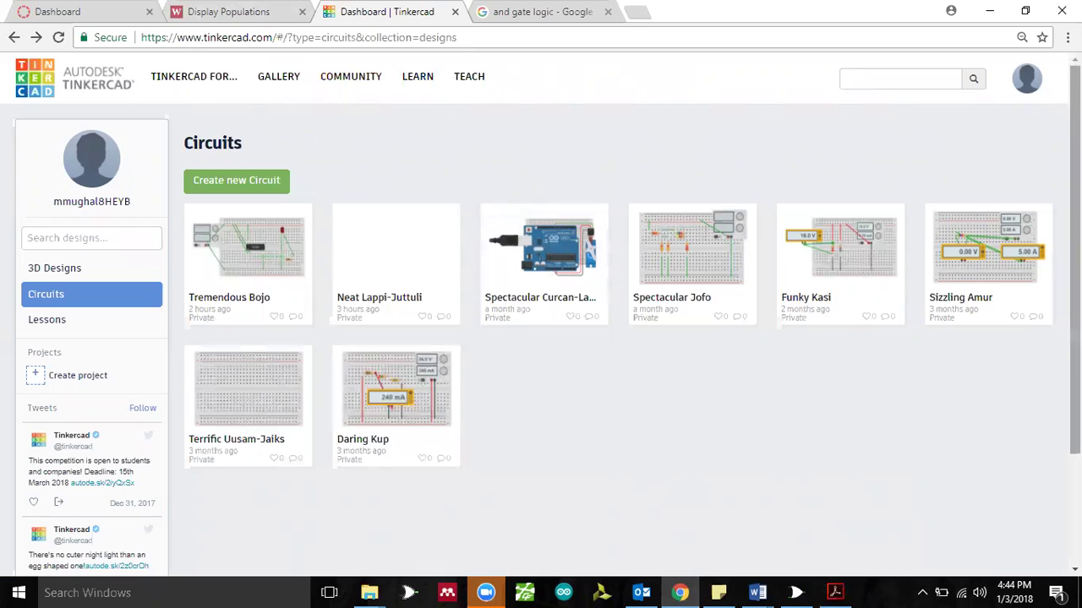
# - Create a new circuit from the dashboard, opening the empty 'Fabulous Hango' design
pyautogui.moveTo(1026, 87)
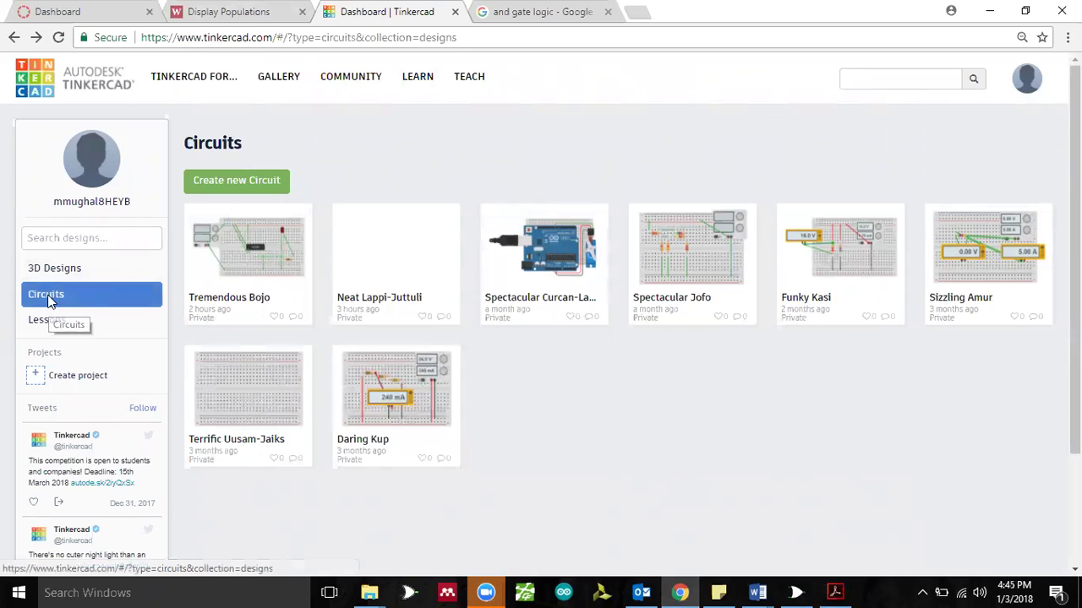
pyautogui.click(235, 188)
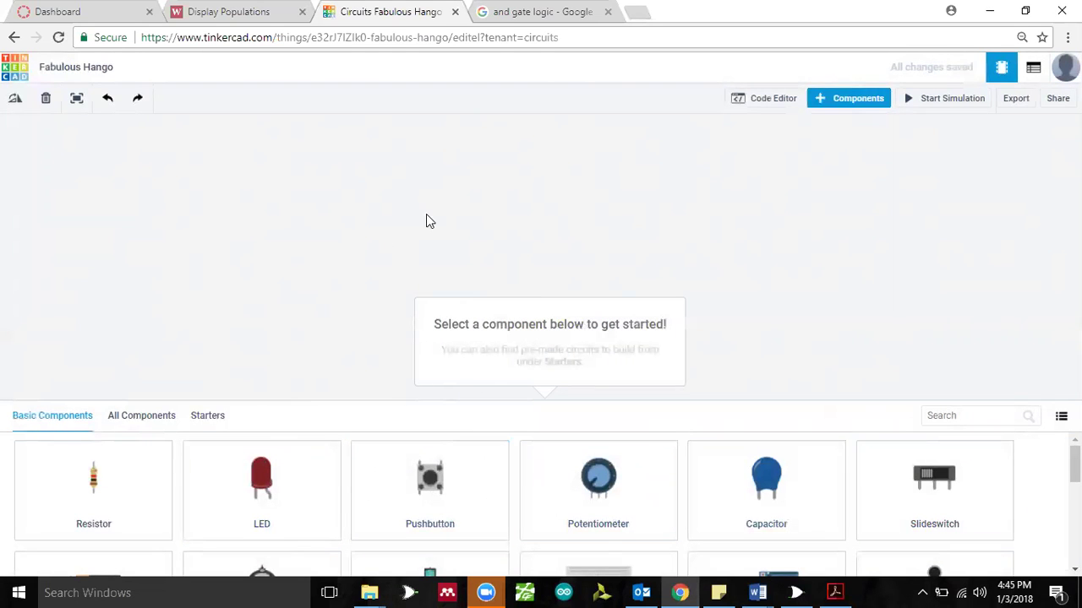
# - Search 'bread', place and center a Breadboard Small on the canvas, then return to Acrobat
pyautogui.click(946, 416)
pyautogui.write('bread')
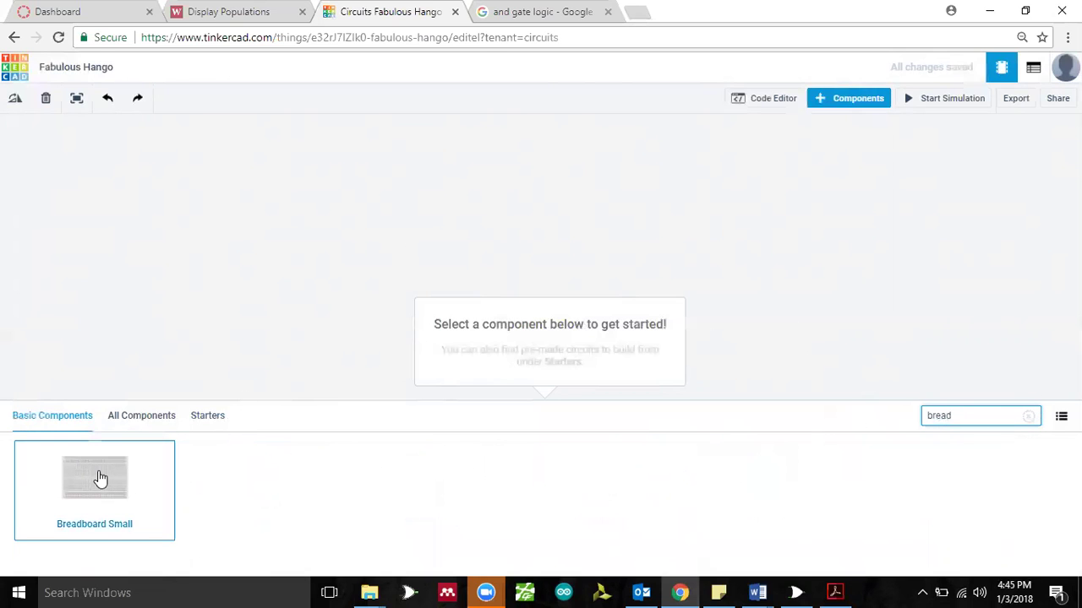
pyautogui.moveTo(100, 479); pyautogui.dragTo(538, 293)
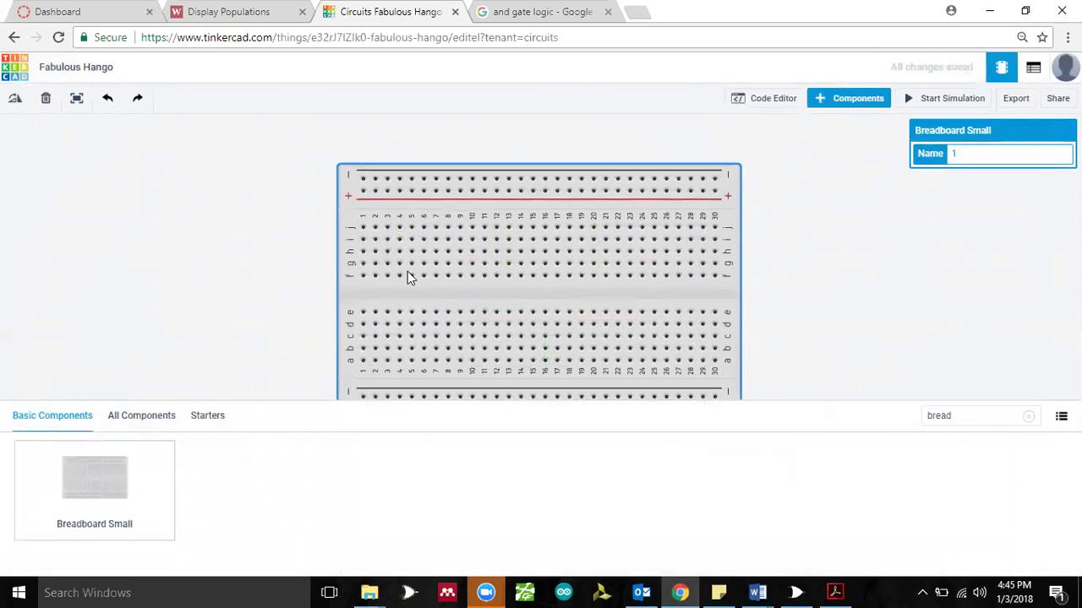
pyautogui.moveTo(519, 298)
pyautogui.mouseDown()
pyautogui.moveTo(386, 289)
pyautogui.moveTo(594, 282)
pyautogui.moveTo(534, 295)
pyautogui.mouseUp()
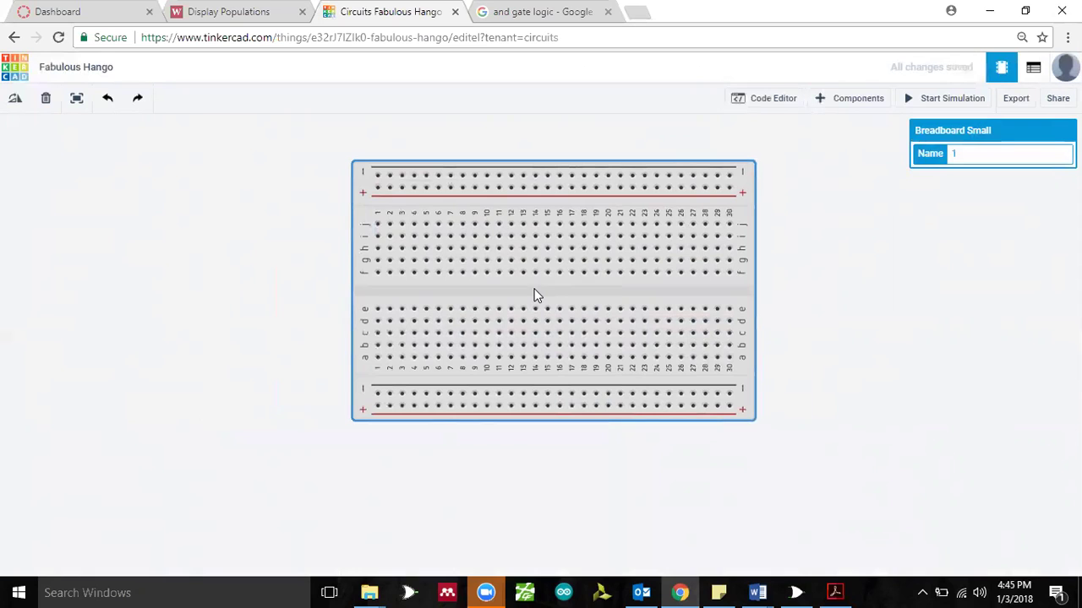
pyautogui.moveTo(534, 293)
pyautogui.mouseDown()
pyautogui.moveTo(519, 292)
pyautogui.moveTo(533, 293)
pyautogui.mouseUp()
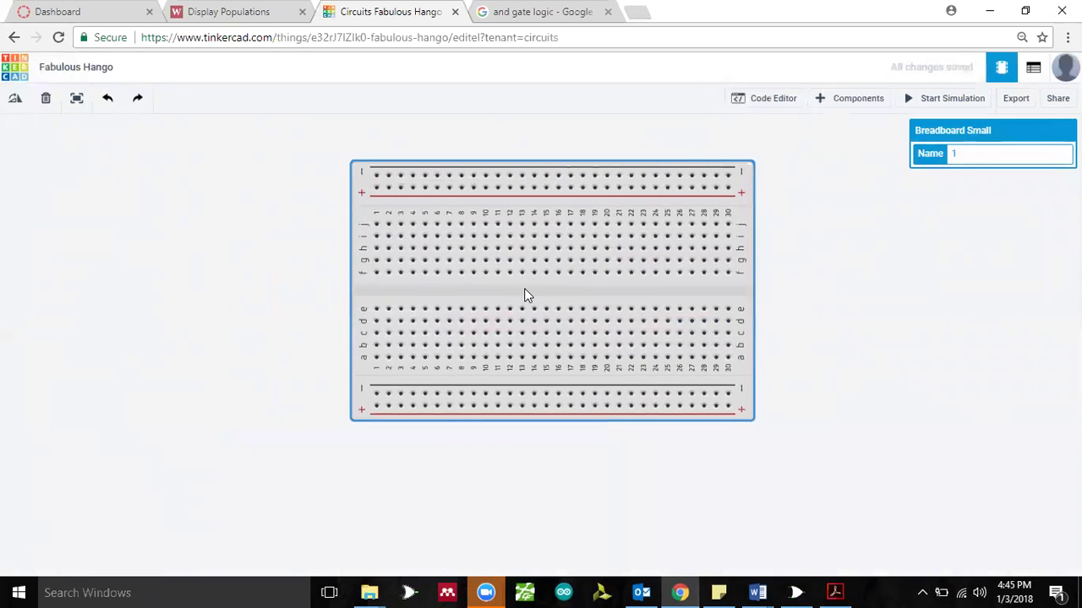
pyautogui.click(850, 101)
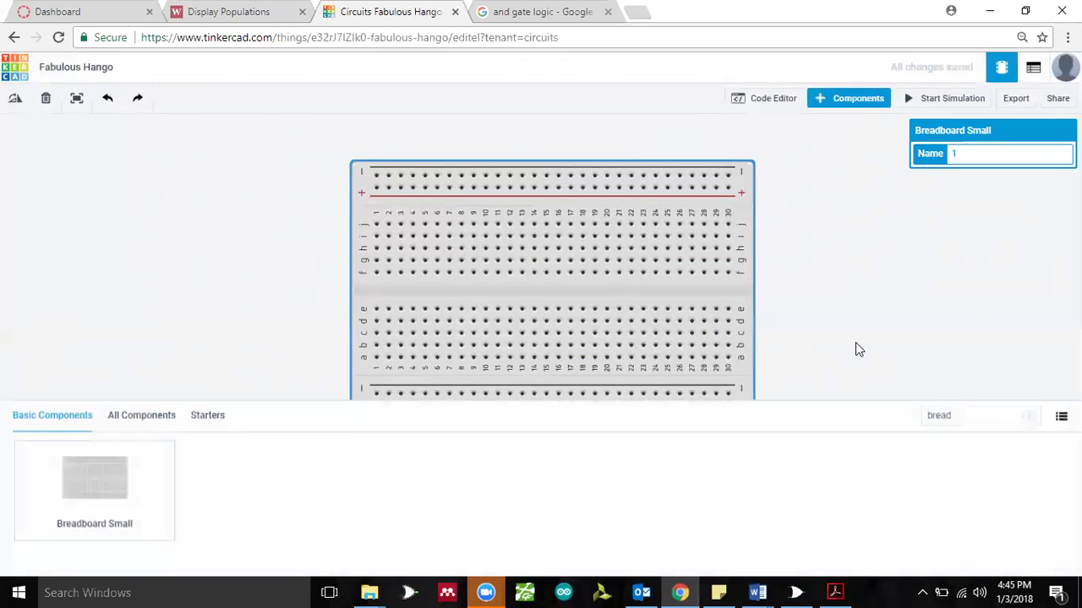
pyautogui.click(834, 592)
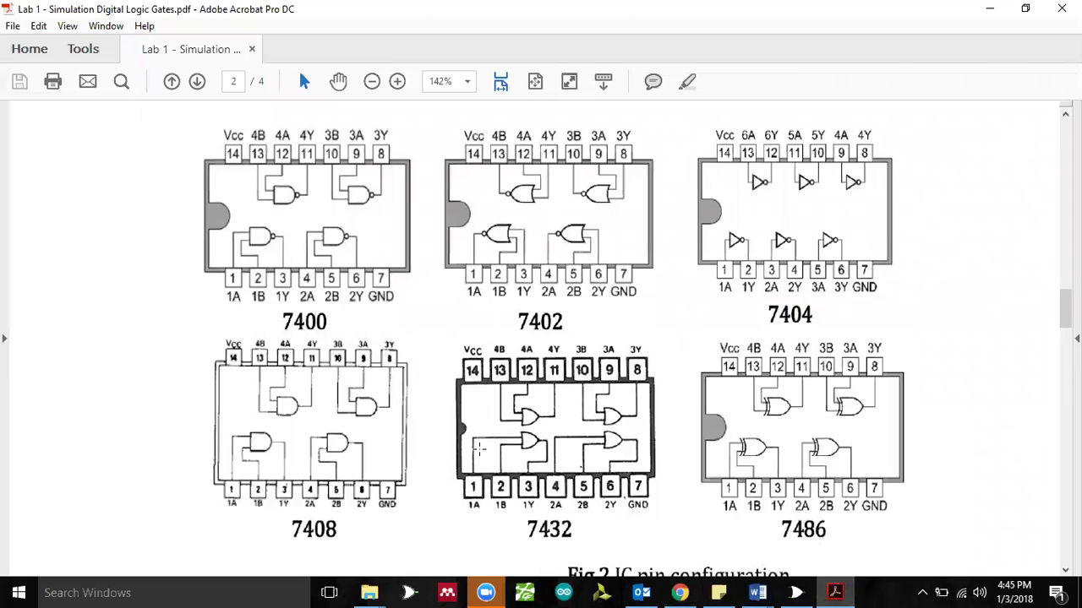
# - Scroll to the Fig.2 caption, then view the 'and gate logic' Google image results
pyautogui.scroll(-1, 478, 448)
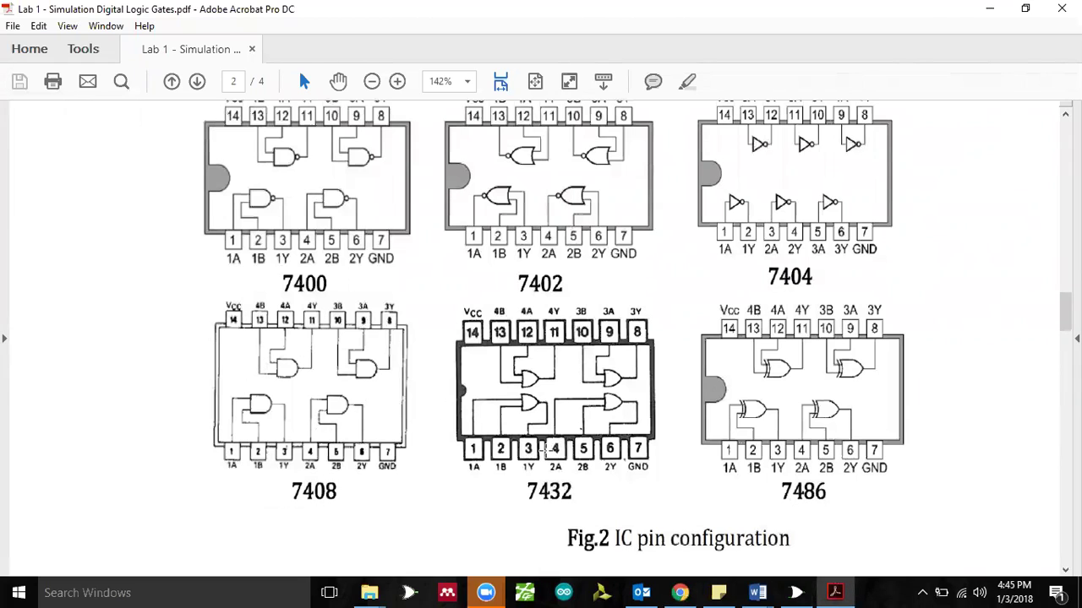
pyautogui.click(680, 592)
pyautogui.click(532, 12)
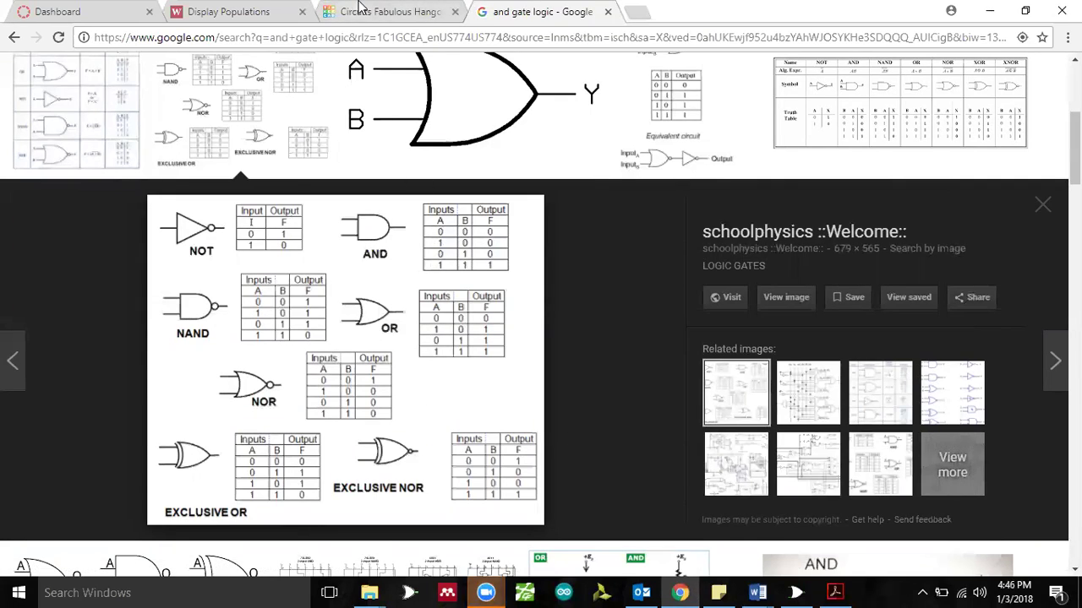
# - Search All Components for '74hc08' in the Fabulous Hango editor
pyautogui.click(363, 11)
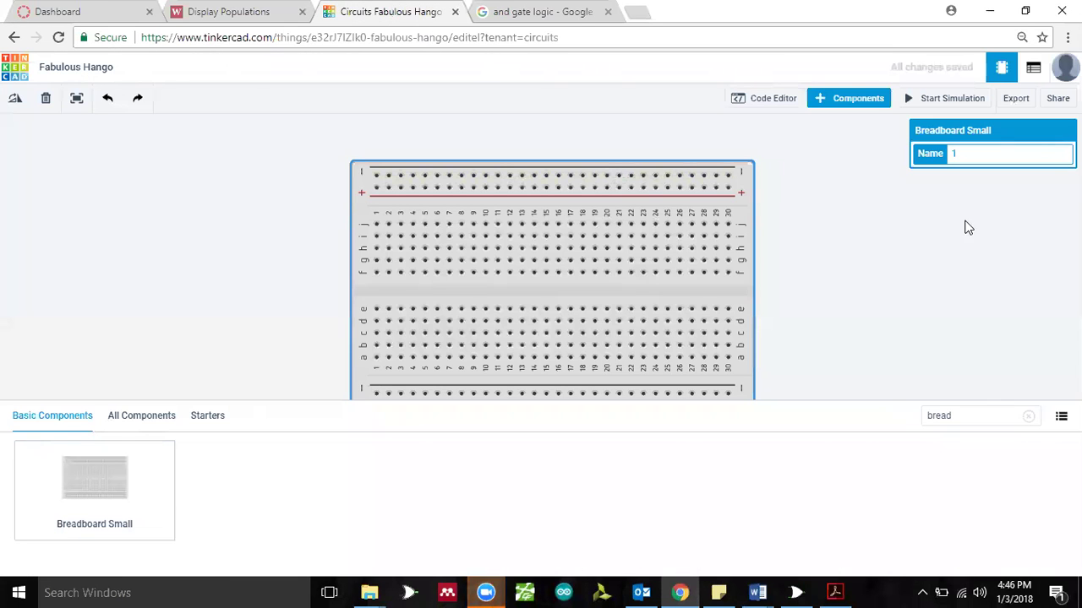
pyautogui.doubleClick(965, 419)
pyautogui.write('74')
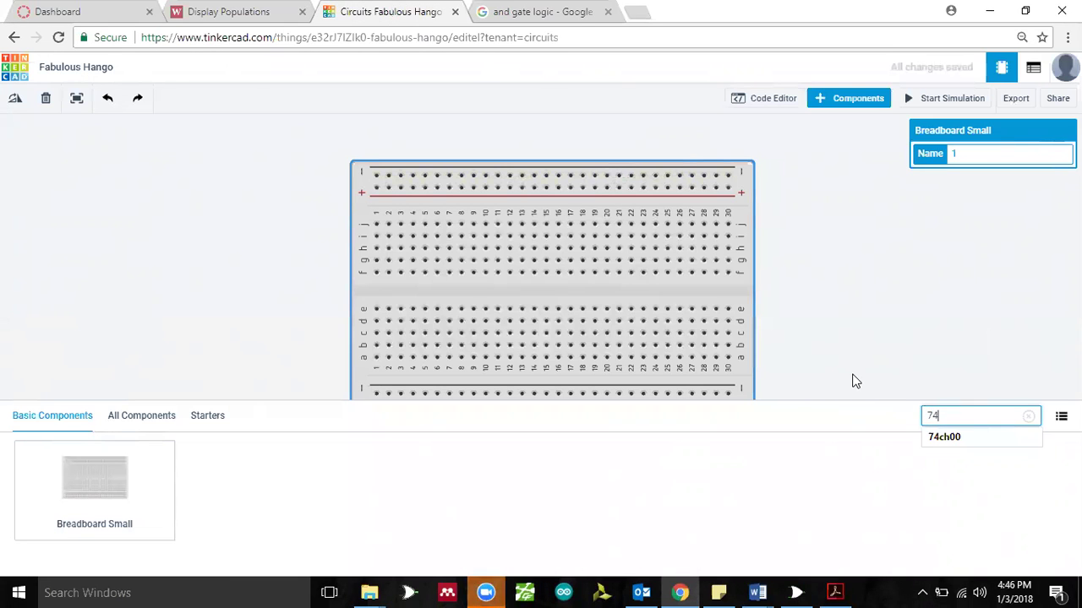
pyautogui.write('hc08')
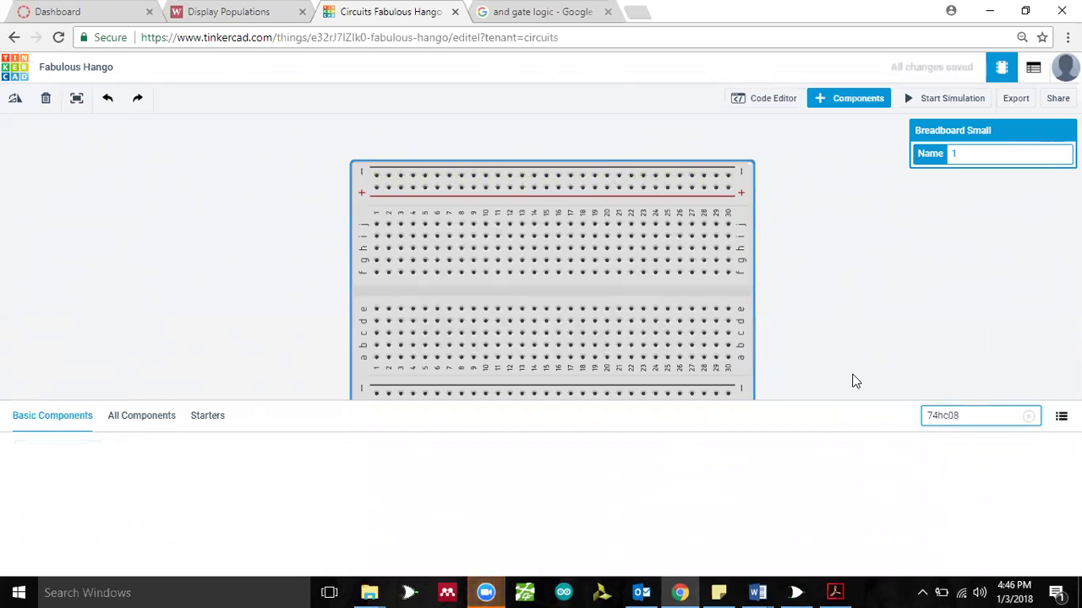
pyautogui.click(126, 418)
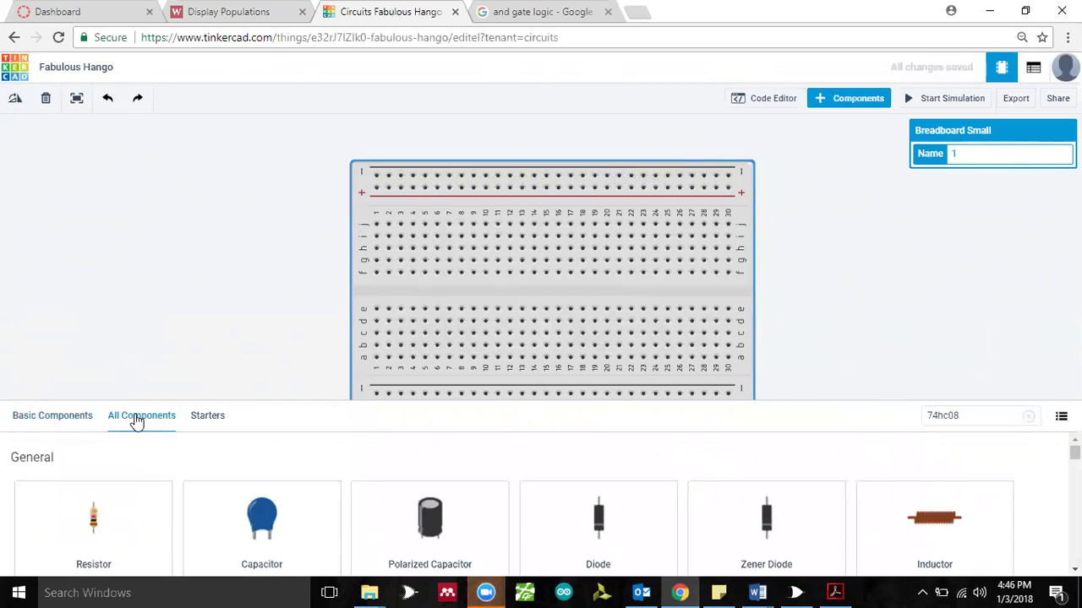
pyautogui.click(991, 415)
pyautogui.press('BackSpace')
pyautogui.press('BackSpace')
pyautogui.press('BackSpace')
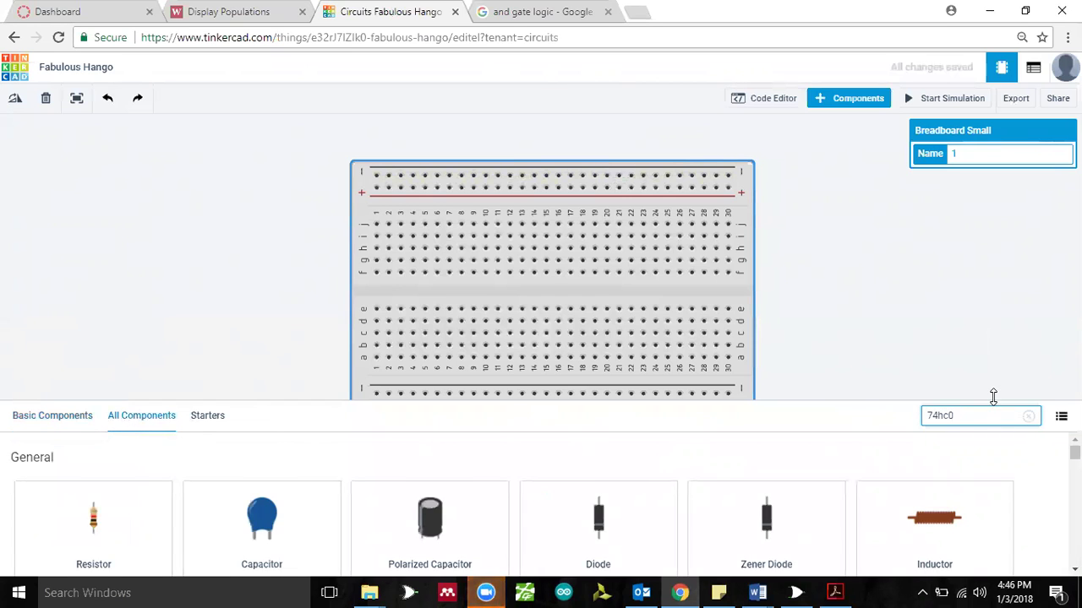
pyautogui.write('c')
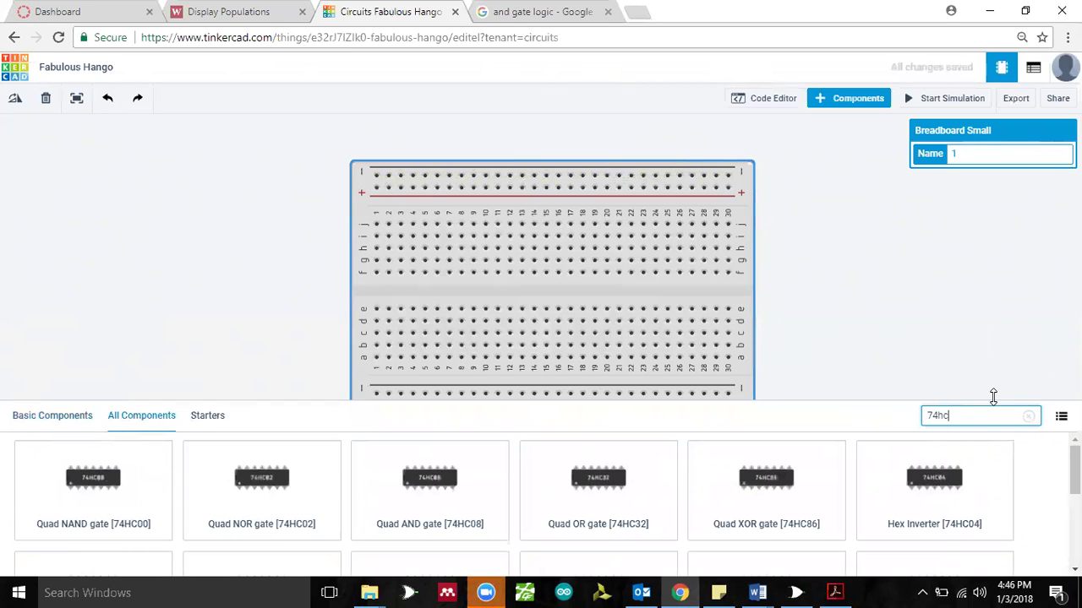
pyautogui.write('08')
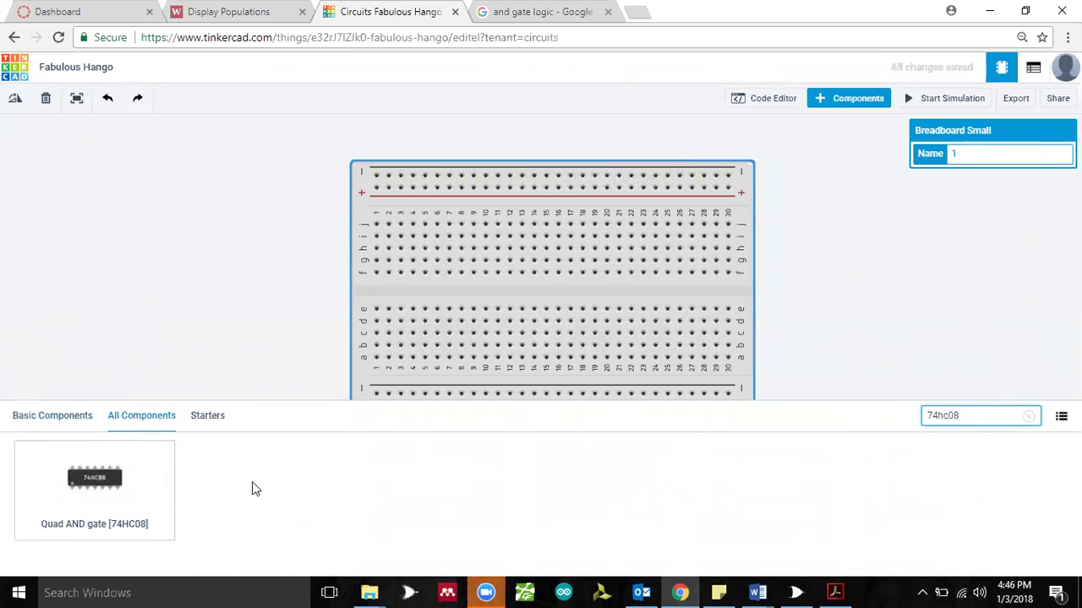
# - Seat the Quad AND gate [74HC08] across the breadboard's centre gap, then switch to Acrobat
pyautogui.moveTo(98, 516); pyautogui.dragTo(429, 285)
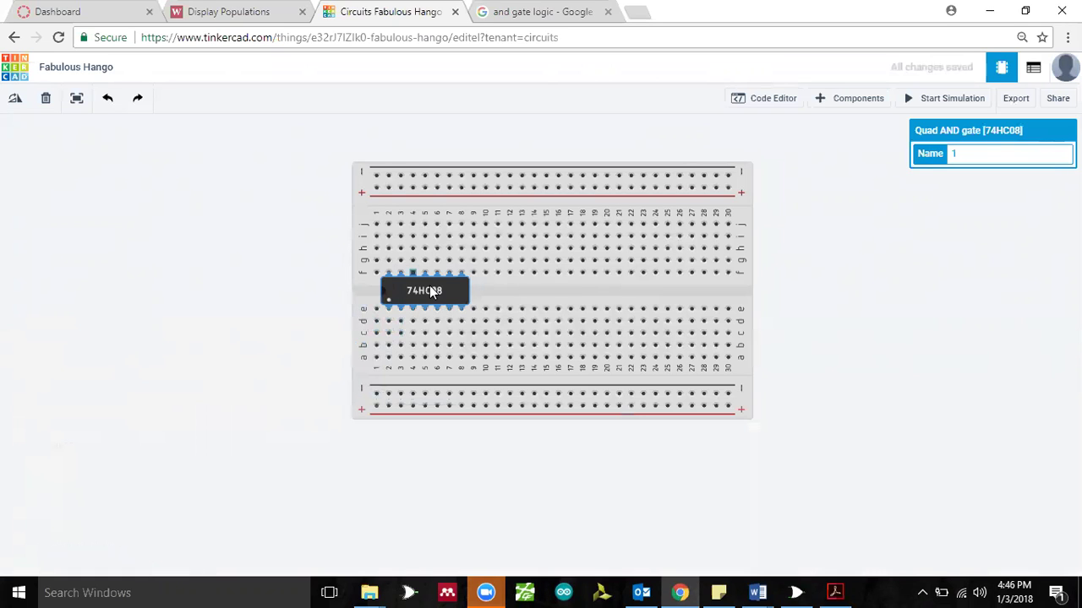
pyautogui.moveTo(430, 286); pyautogui.dragTo(429, 285)
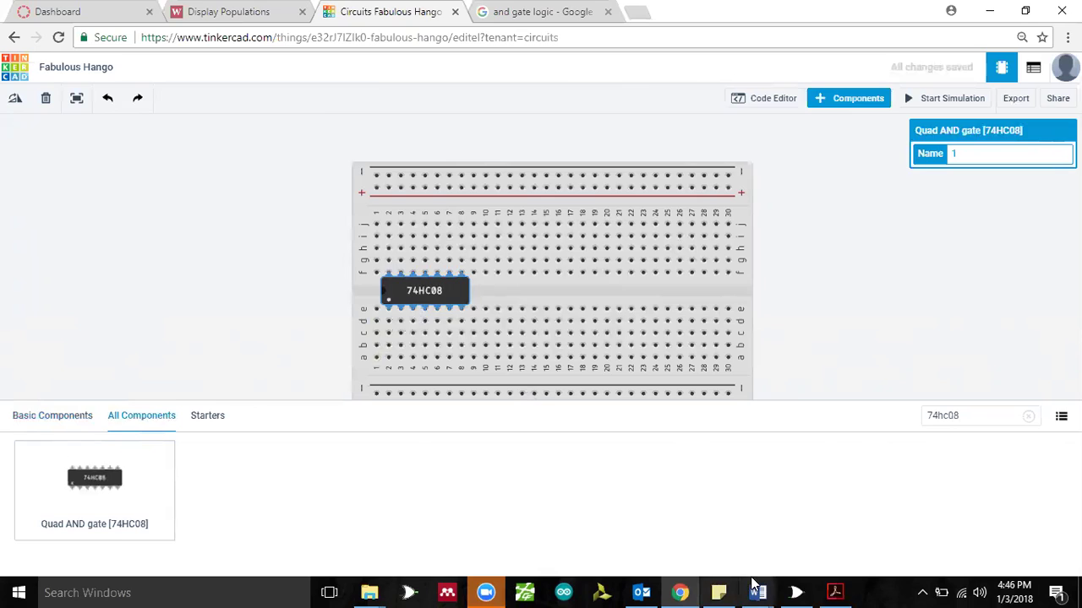
pyautogui.click(835, 592)
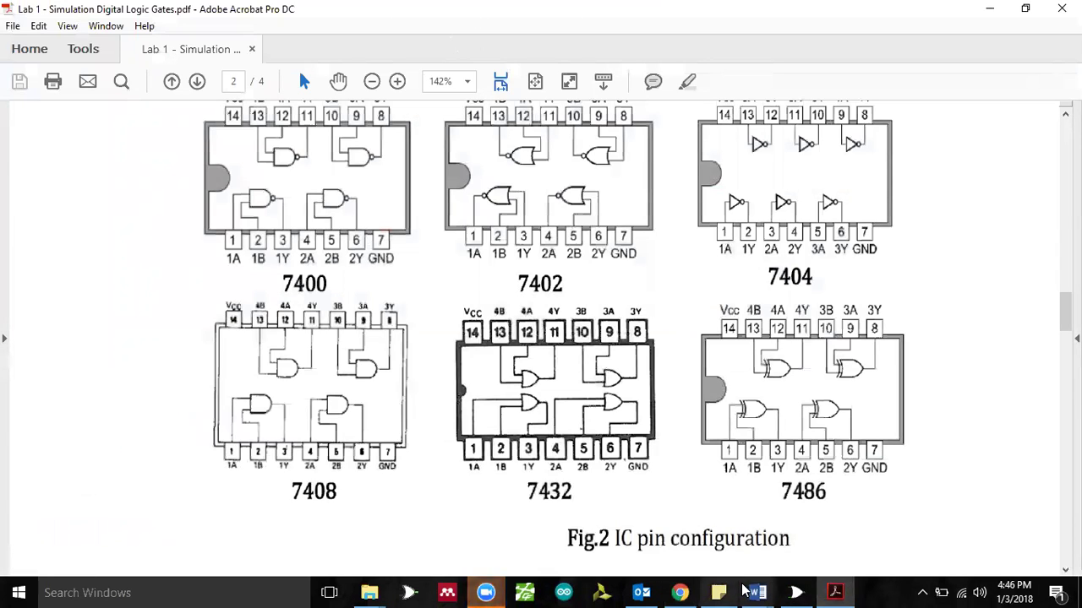
# - Go from the Acrobat 7408 pin diagram back to the Tinkercad breadboard
pyautogui.moveTo(757, 592)
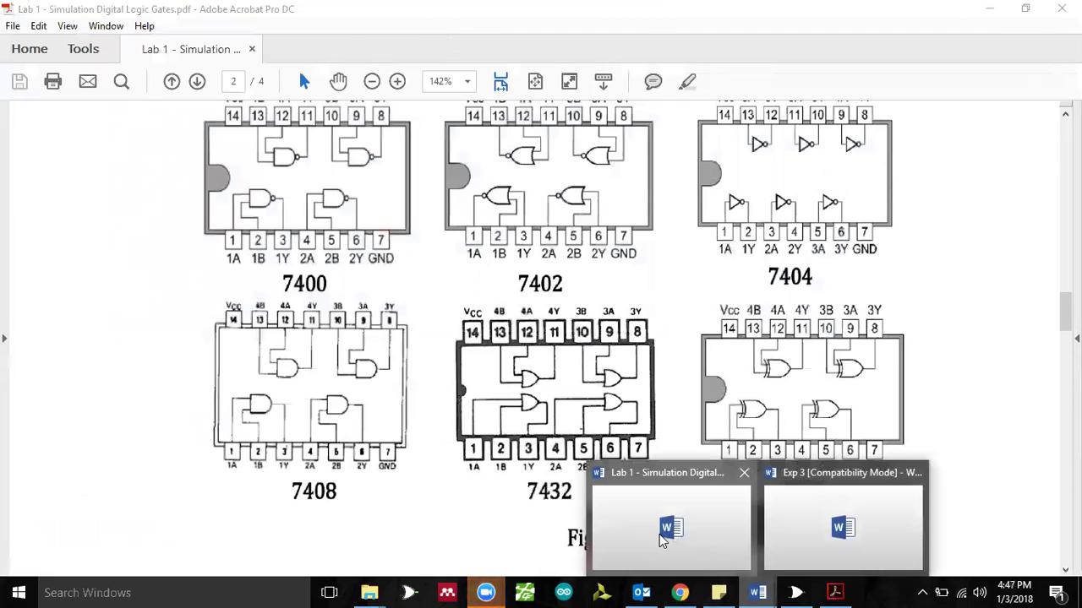
pyautogui.click(680, 592)
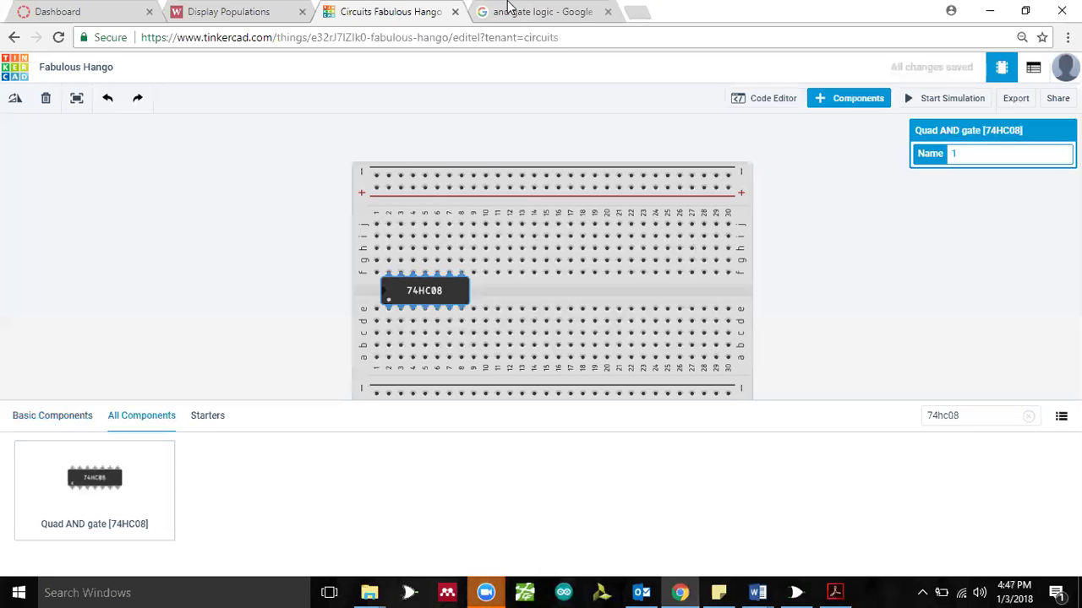
# - Wire the chip's column 8 ground pin to the bottom rail with a black wire
pyautogui.click(459, 322)
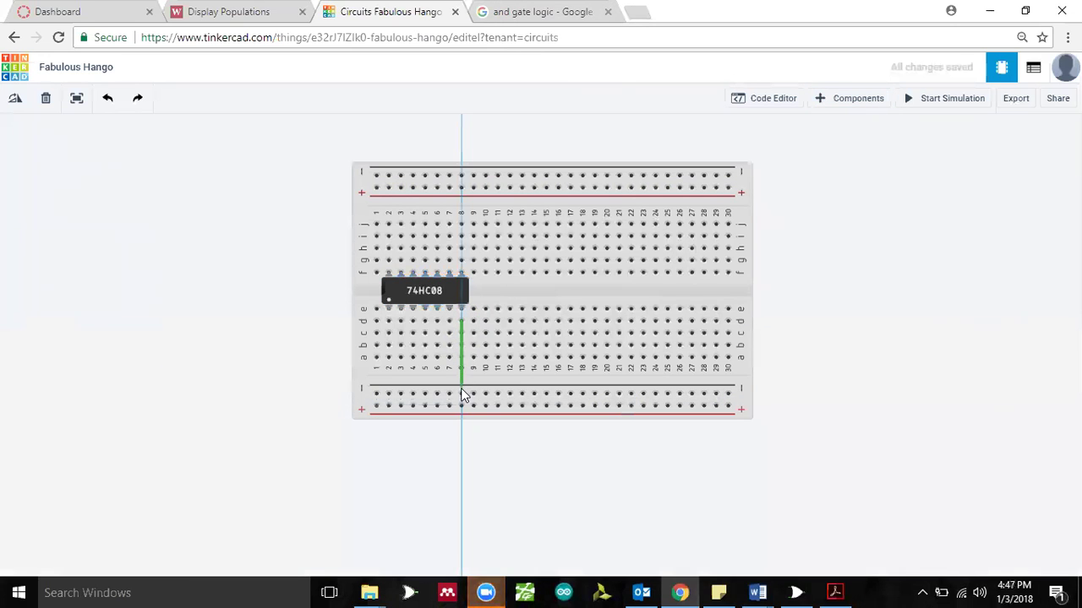
pyautogui.click(460, 394)
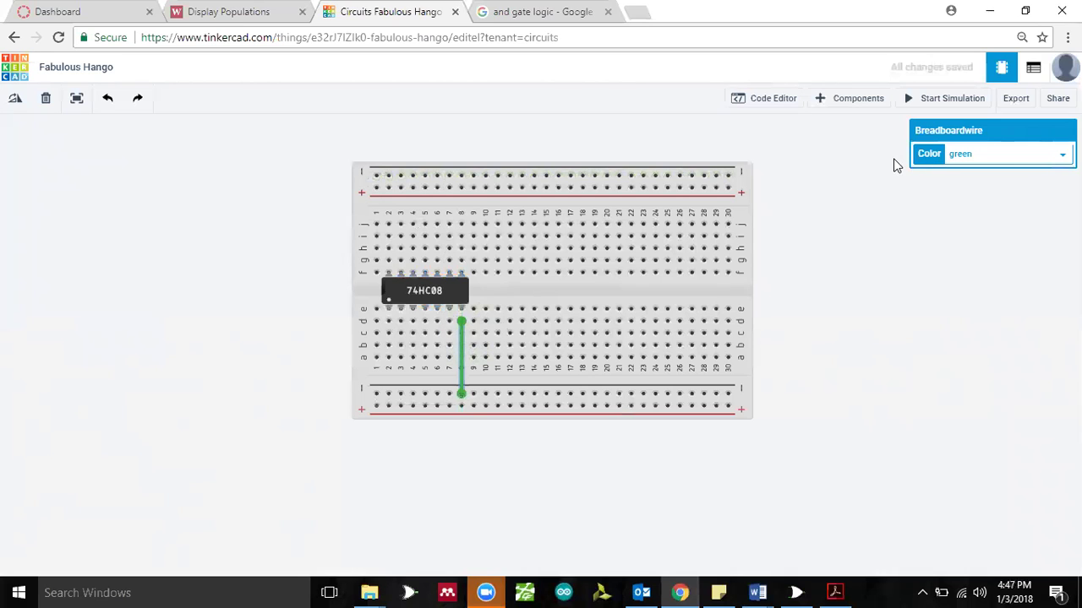
pyautogui.click(1028, 161)
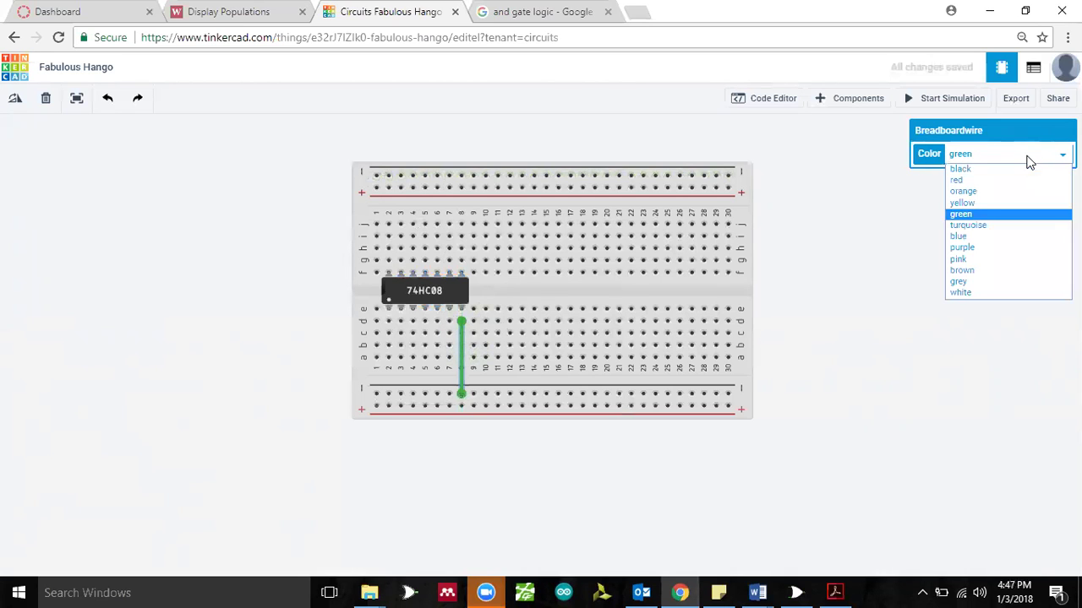
pyautogui.click(993, 167)
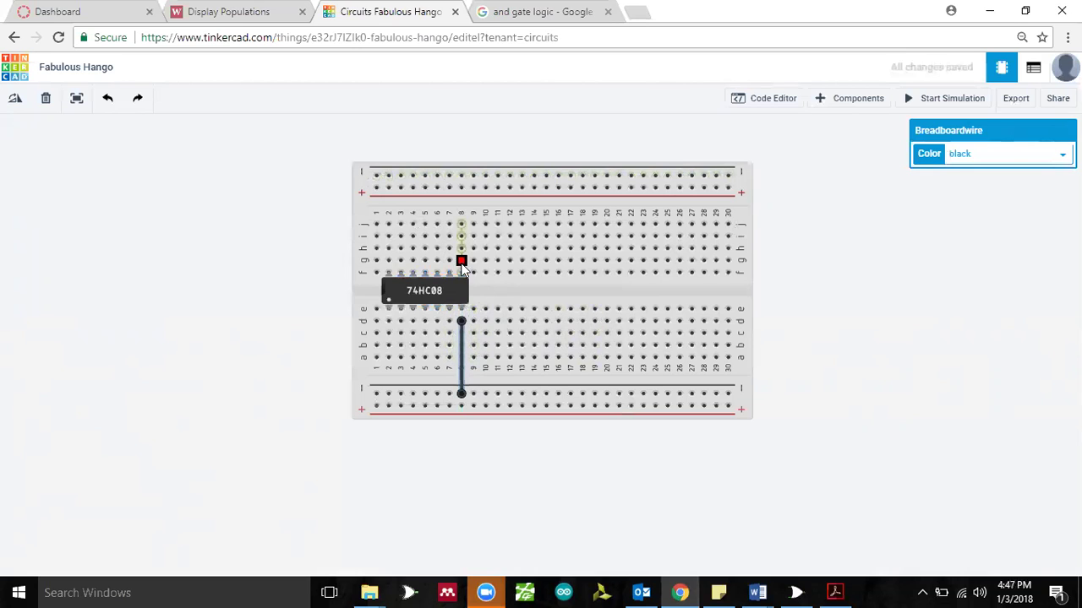
# - Wire the chip's Vcc pin to the top positive rail with a red wire
pyautogui.click(388, 260)
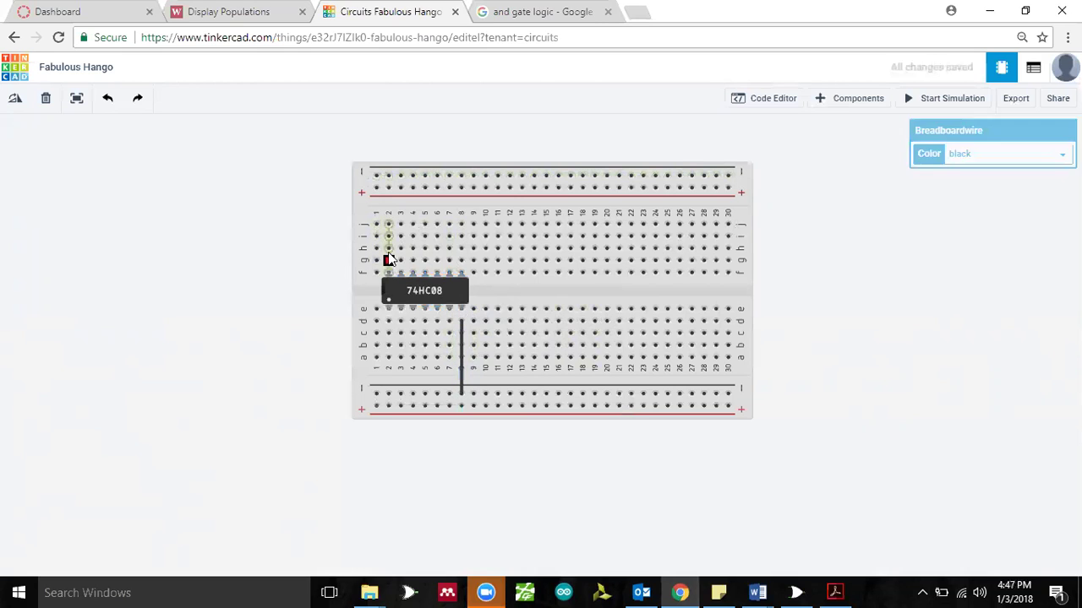
pyautogui.click(388, 189)
pyautogui.click(978, 160)
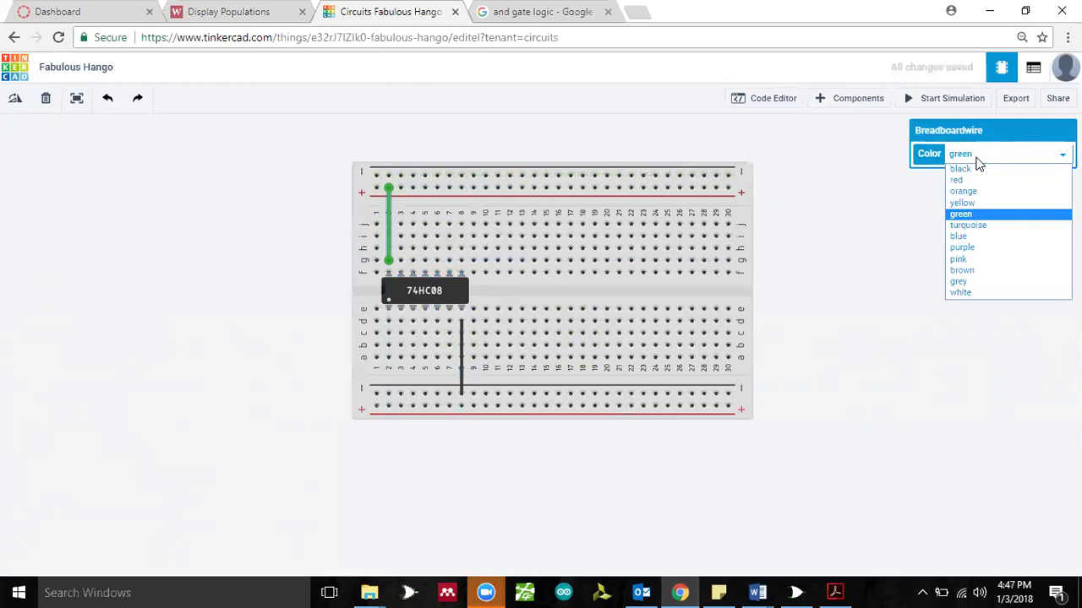
pyautogui.click(971, 180)
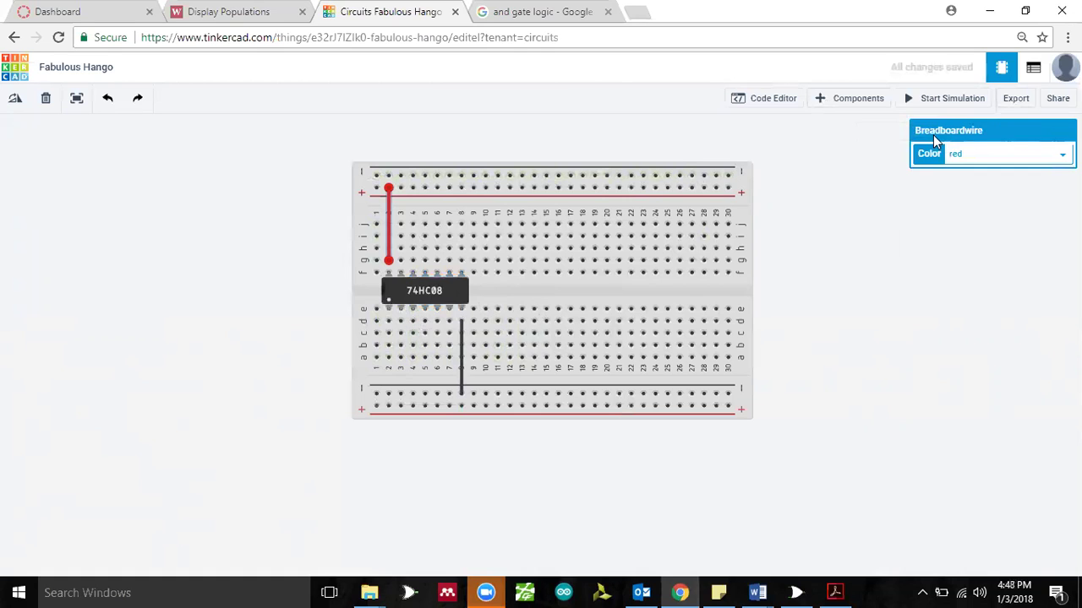
pyautogui.click(861, 99)
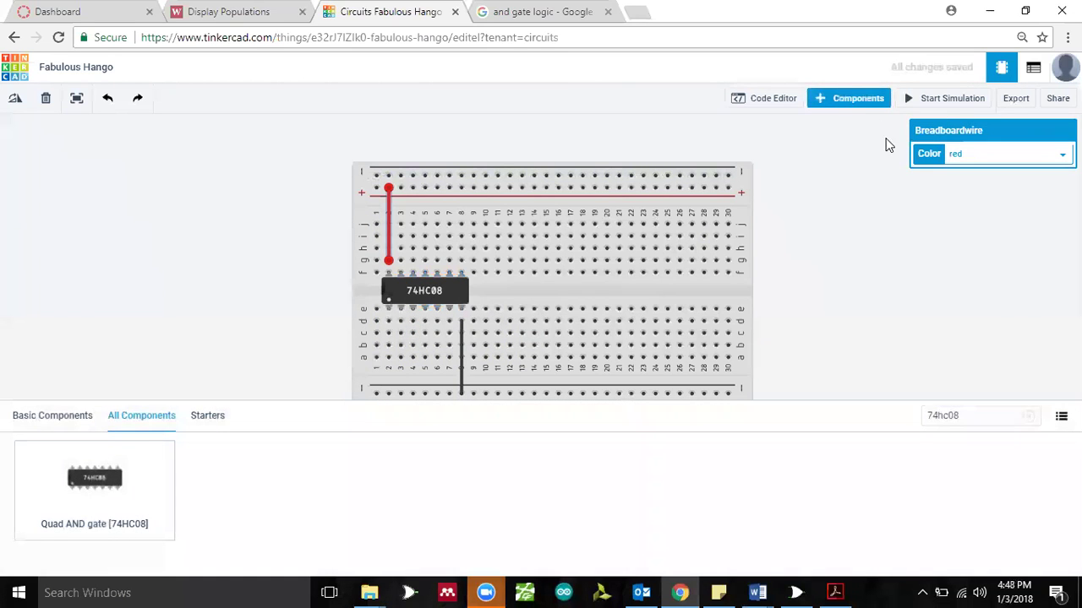
# - Search 'led' and place a red LED on the breadboard above the chip
pyautogui.doubleClick(978, 418)
pyautogui.write('led')
pyautogui.moveTo(95, 481); pyautogui.dragTo(489, 241)
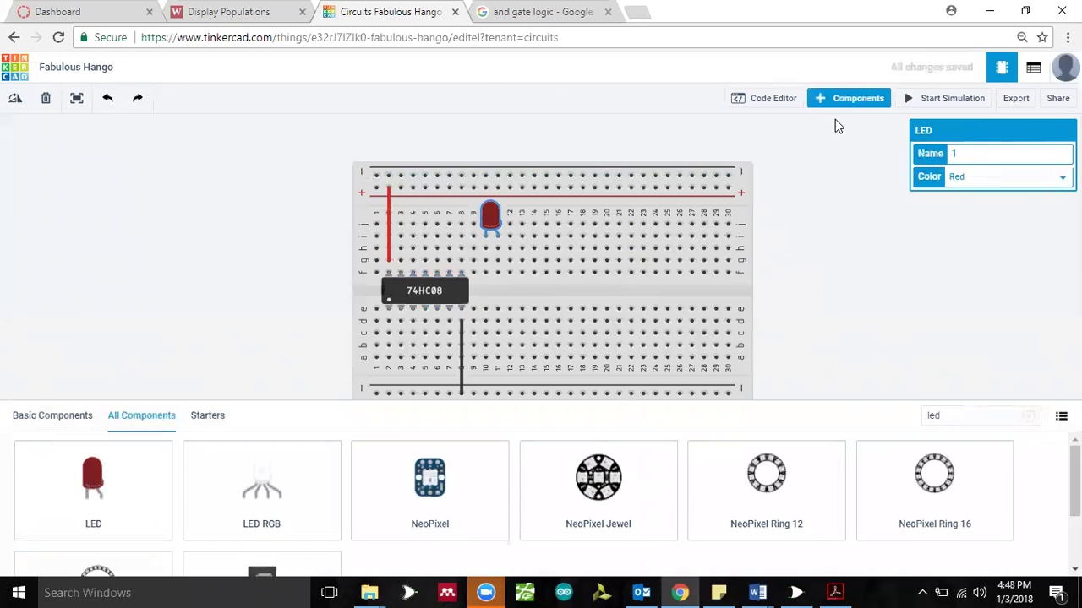
# - Add a horizontal resistor and align the LED beside it at column 8
pyautogui.click(969, 415)
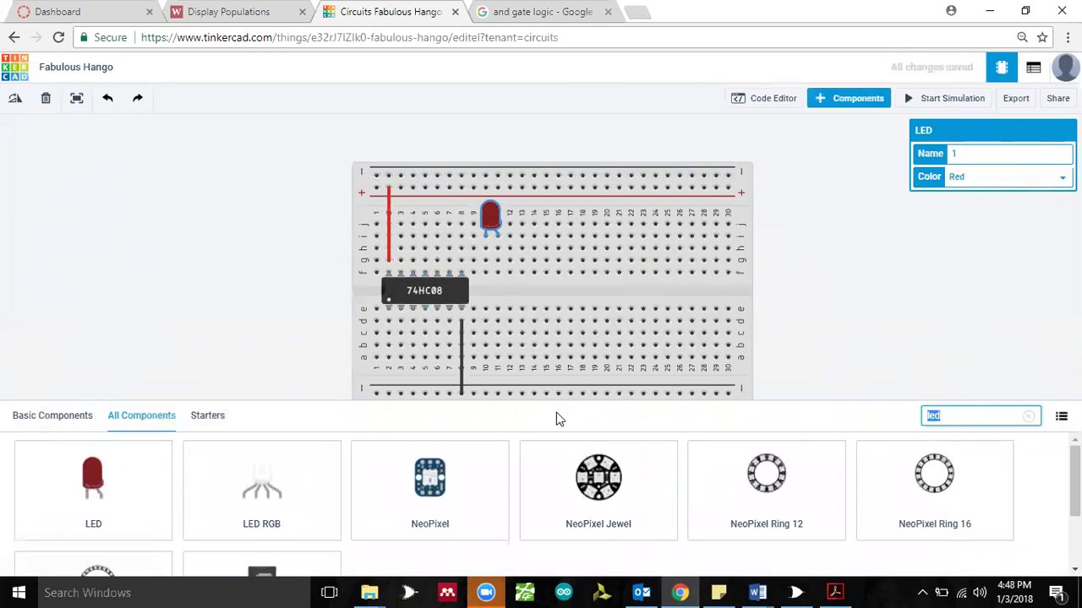
pyautogui.write('resistor')
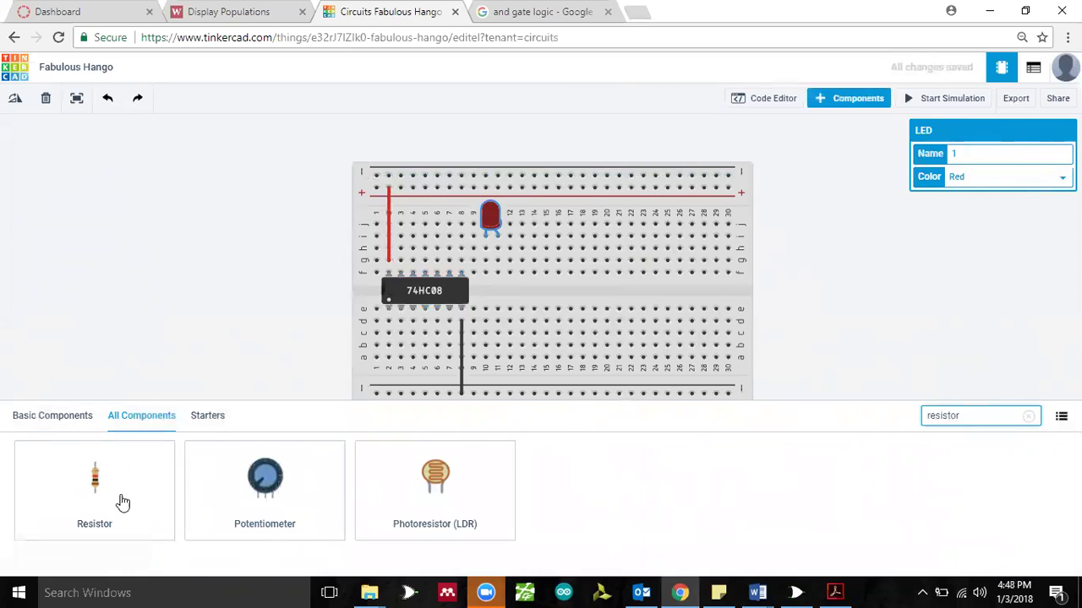
pyautogui.moveTo(120, 497); pyautogui.dragTo(500, 279)
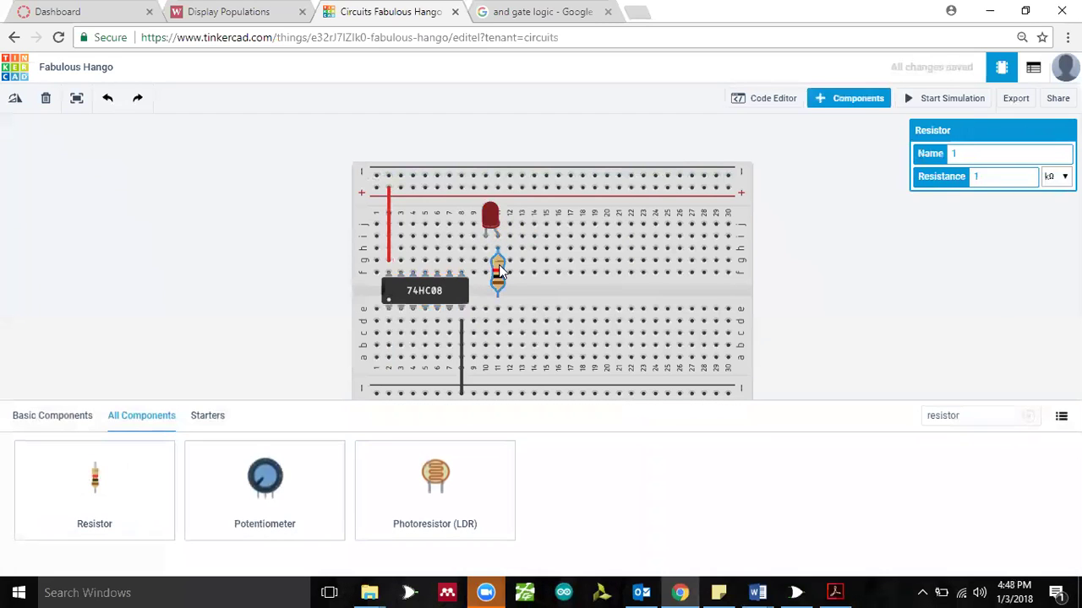
pyautogui.press('r')
pyautogui.press('r')
pyautogui.press('r')
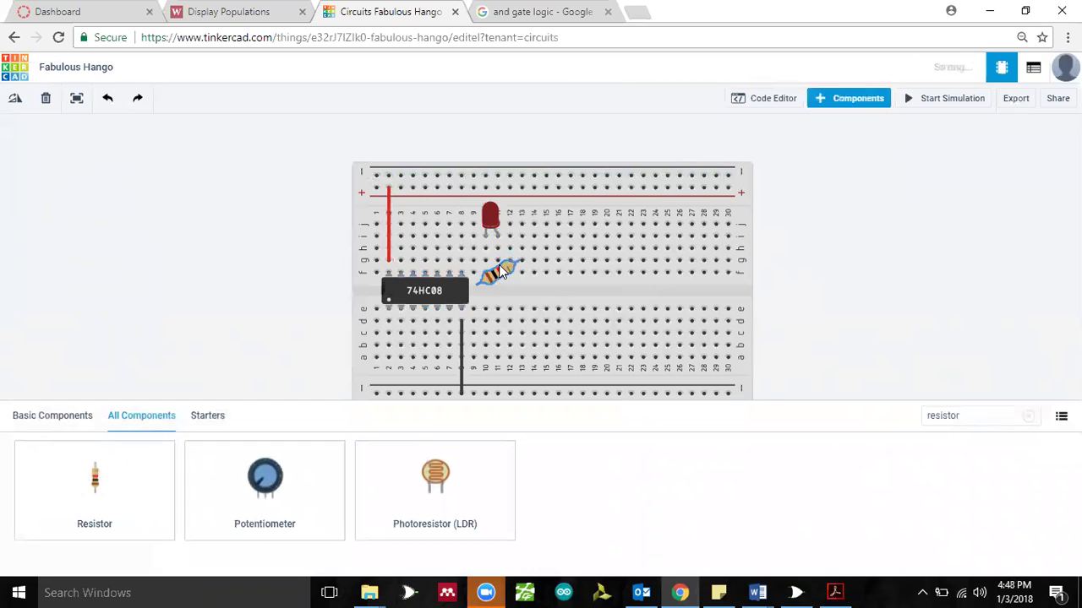
pyautogui.moveTo(499, 266); pyautogui.dragTo(500, 255)
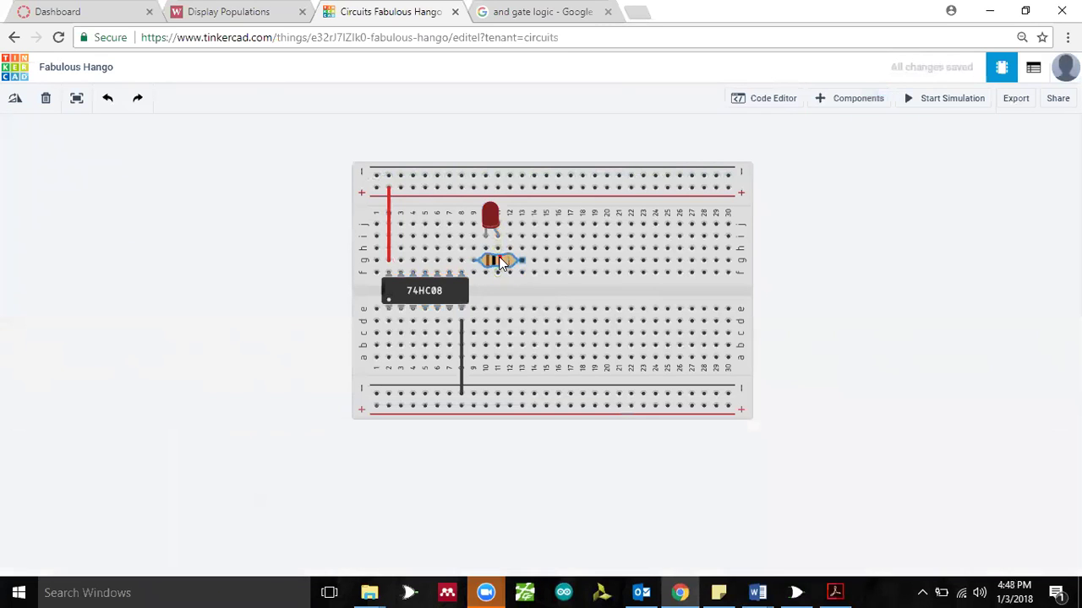
pyautogui.click(488, 214)
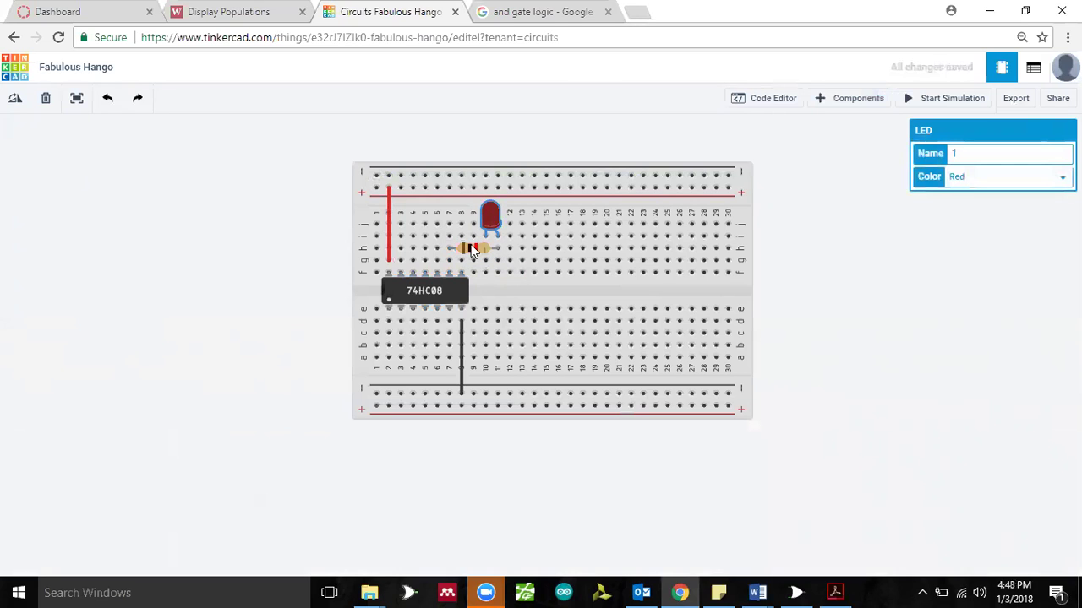
pyautogui.moveTo(488, 214); pyautogui.dragTo(490, 252)
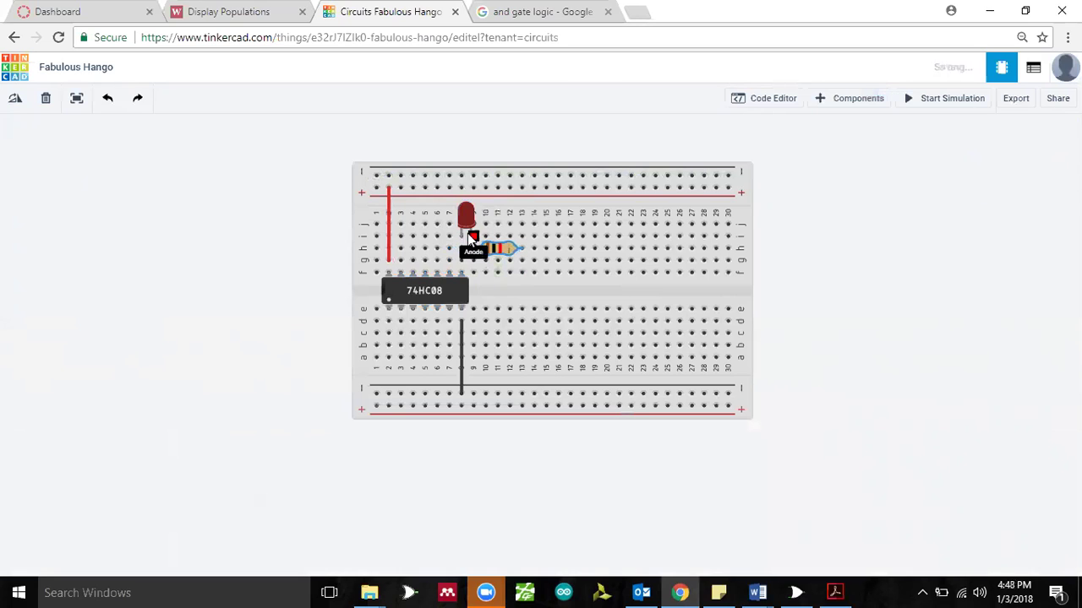
# - Draw green wires from the chip output pin to the resistor and from the LED leg to the top rail
pyautogui.click(413, 321)
pyautogui.click(522, 250)
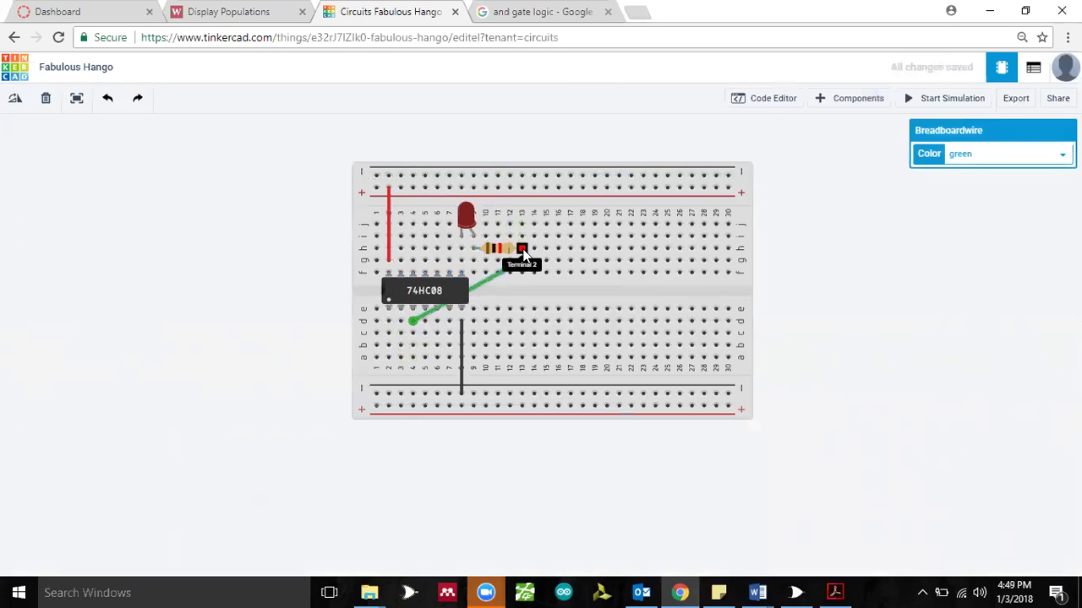
pyautogui.click(462, 252)
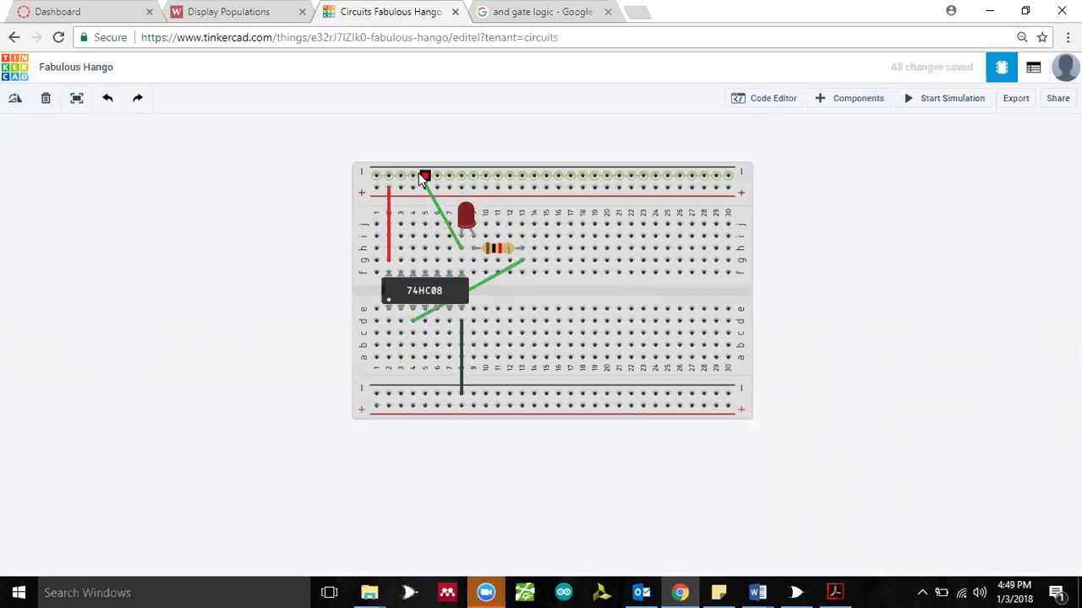
pyautogui.click(425, 176)
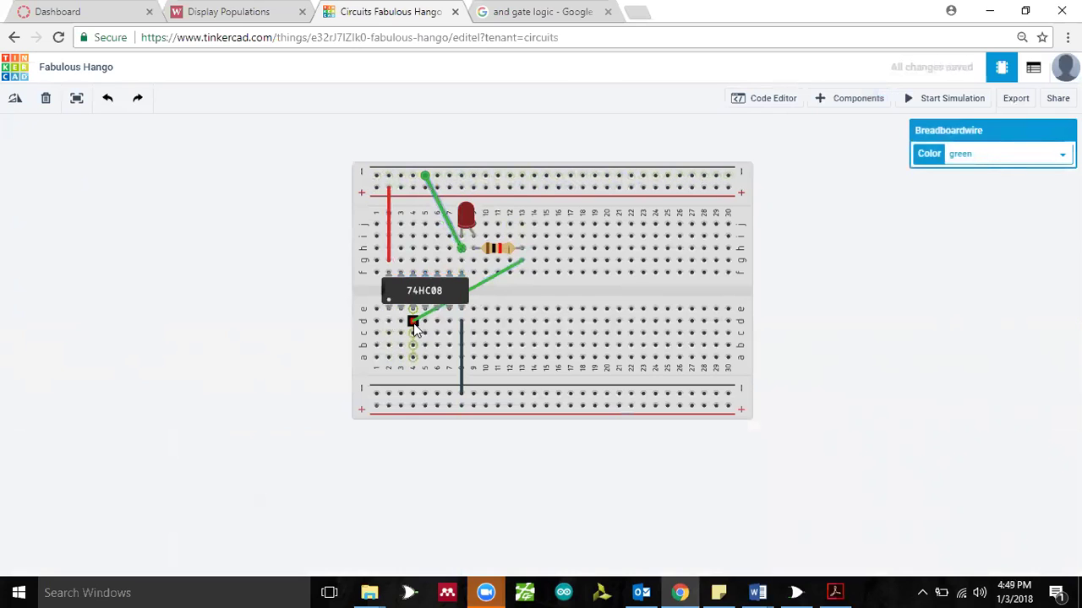
pyautogui.click(412, 320)
# - Add a Power Supply beside the breadboard via a 'power s' search and set its Voltage to 5
pyautogui.click(849, 100)
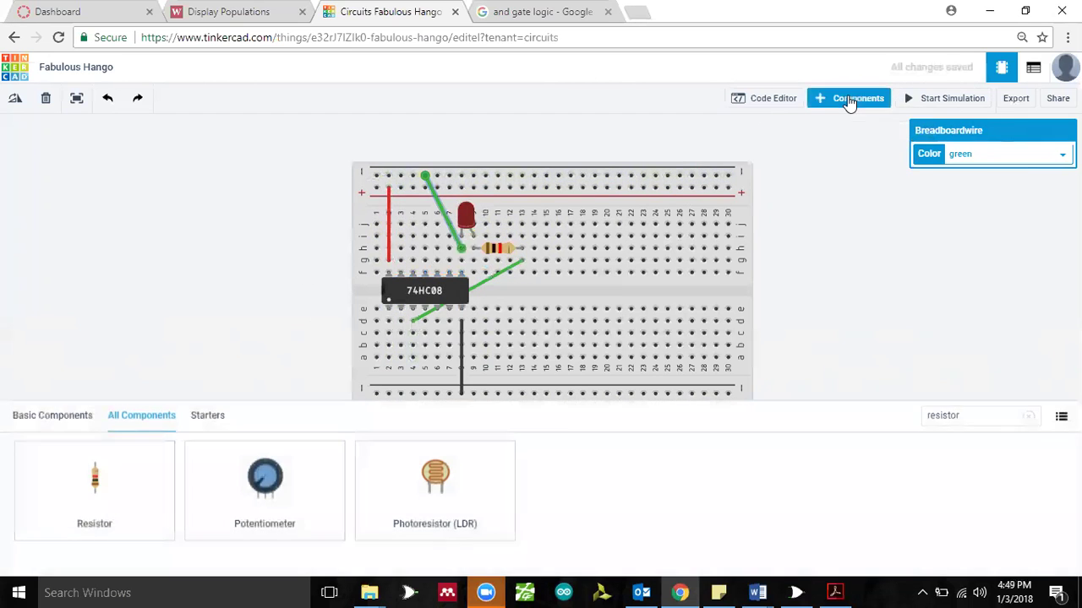
pyautogui.click(1026, 416)
pyautogui.click(996, 412)
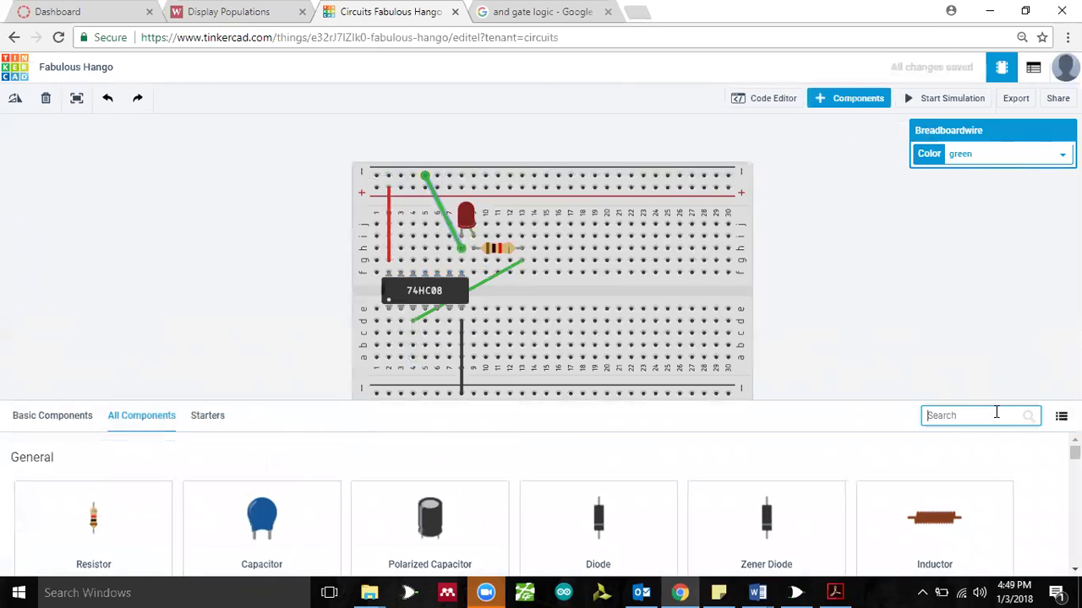
pyautogui.write('power')
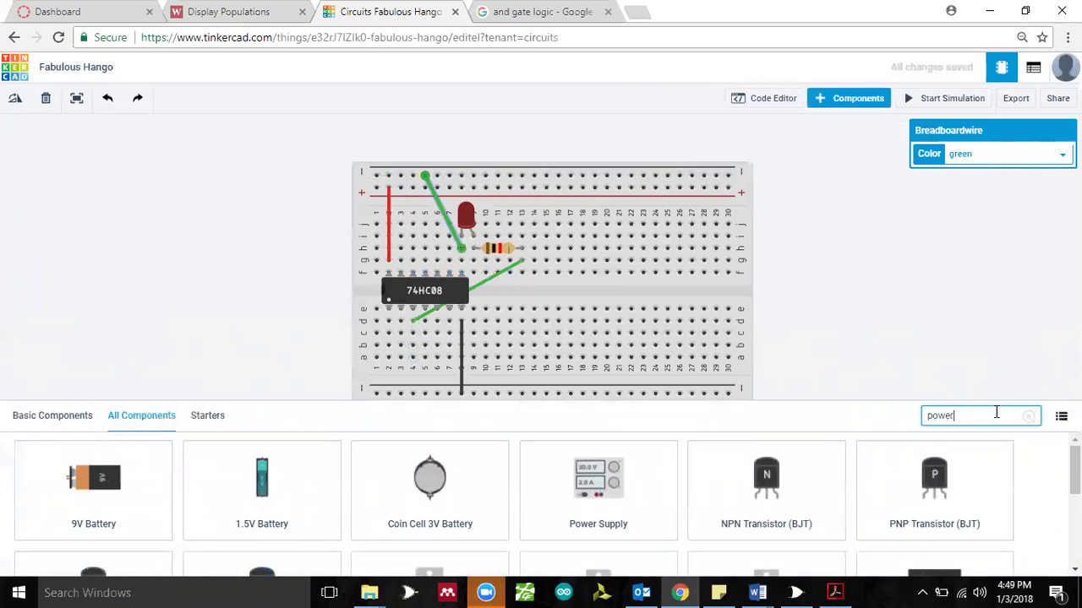
pyautogui.write(' su')
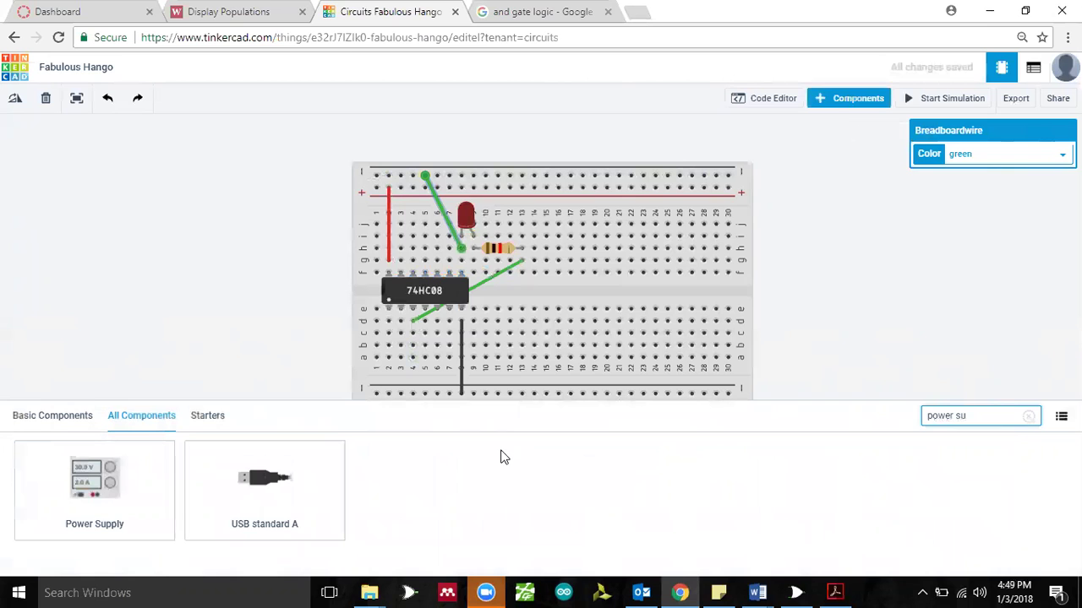
pyautogui.moveTo(101, 489); pyautogui.dragTo(265, 261)
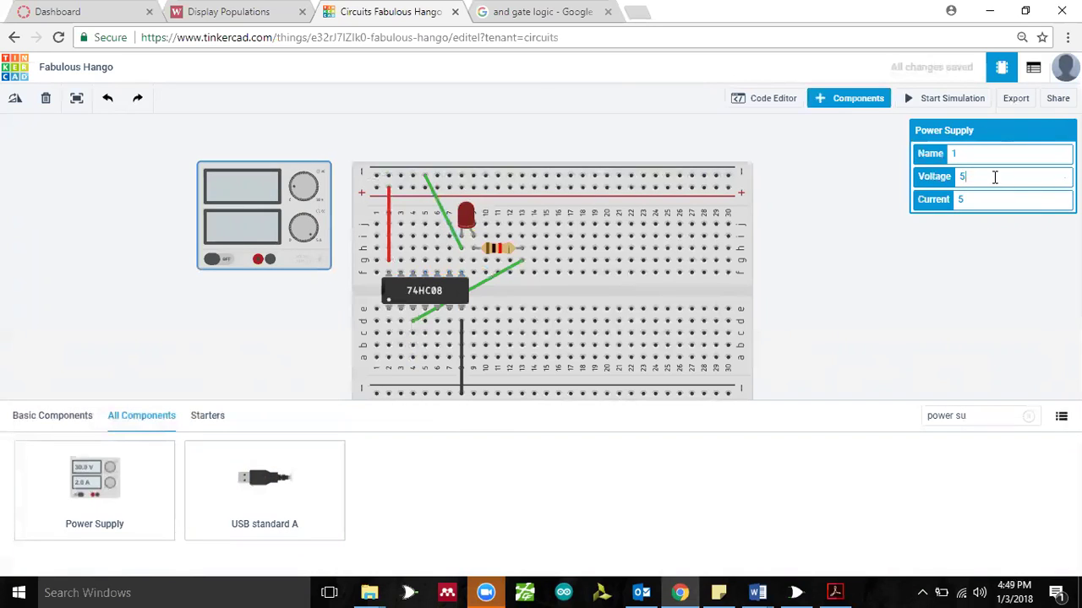
pyautogui.moveTo(960, 176); pyautogui.dragTo(949, 183)
pyautogui.write('5')
pyautogui.click(258, 261)
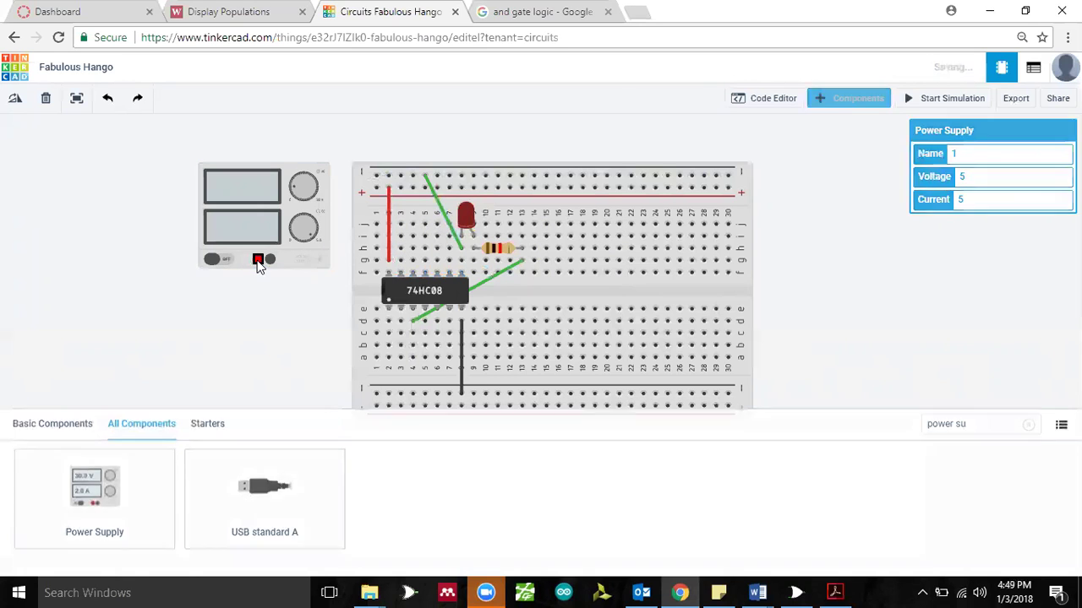
# - Wire the power supply's positive and negative terminals to the bottom rails
pyautogui.click(375, 406)
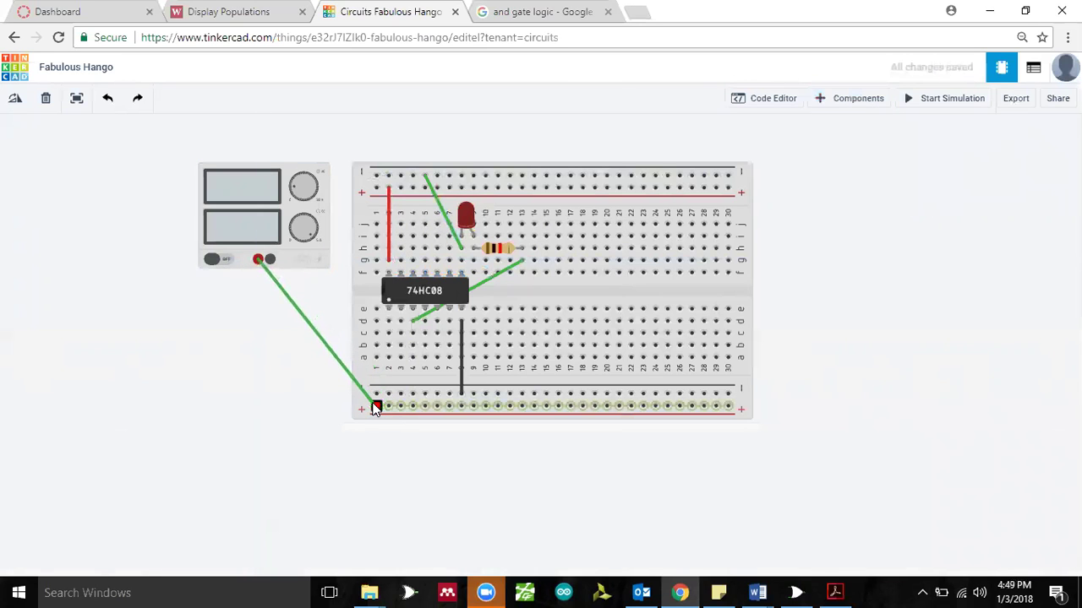
pyautogui.click(270, 260)
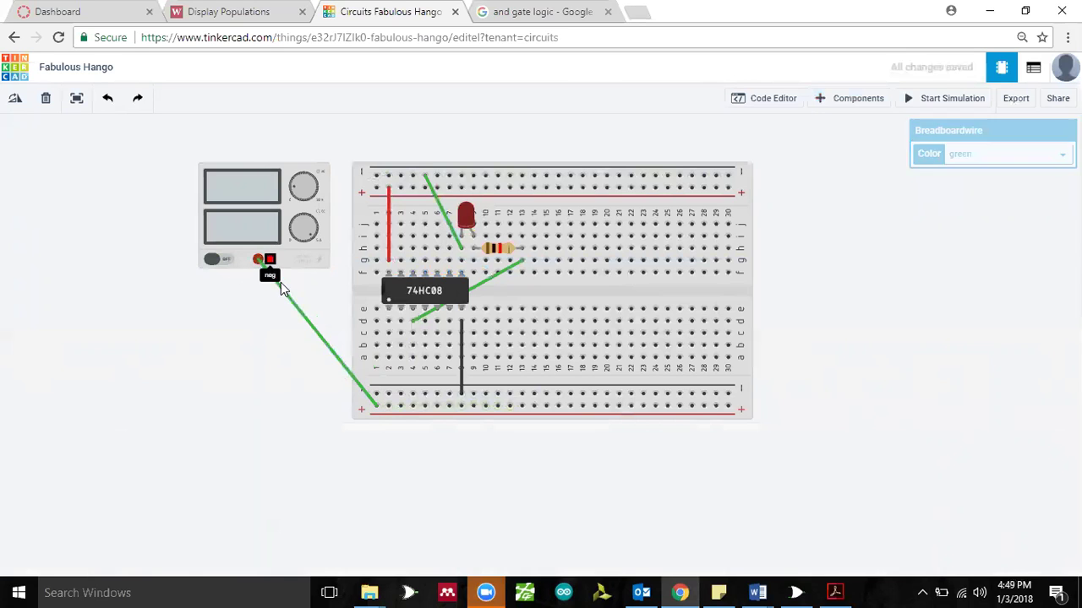
pyautogui.click(377, 395)
# - Bridge the bottom rails to the top rails with two vertical wires at the right end
pyautogui.click(727, 404)
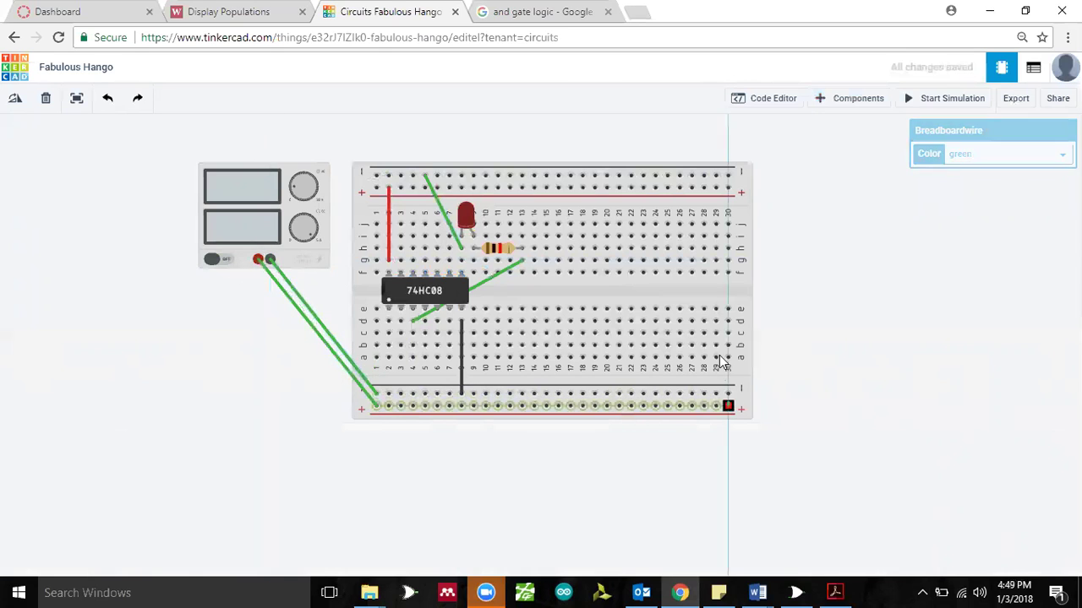
pyautogui.click(727, 178)
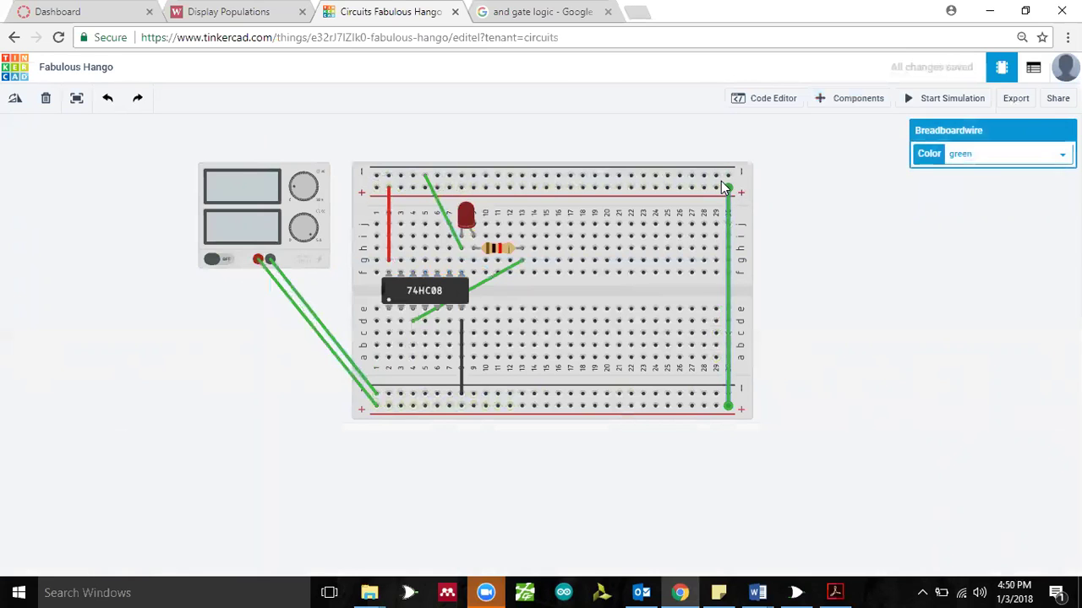
pyautogui.click(716, 175)
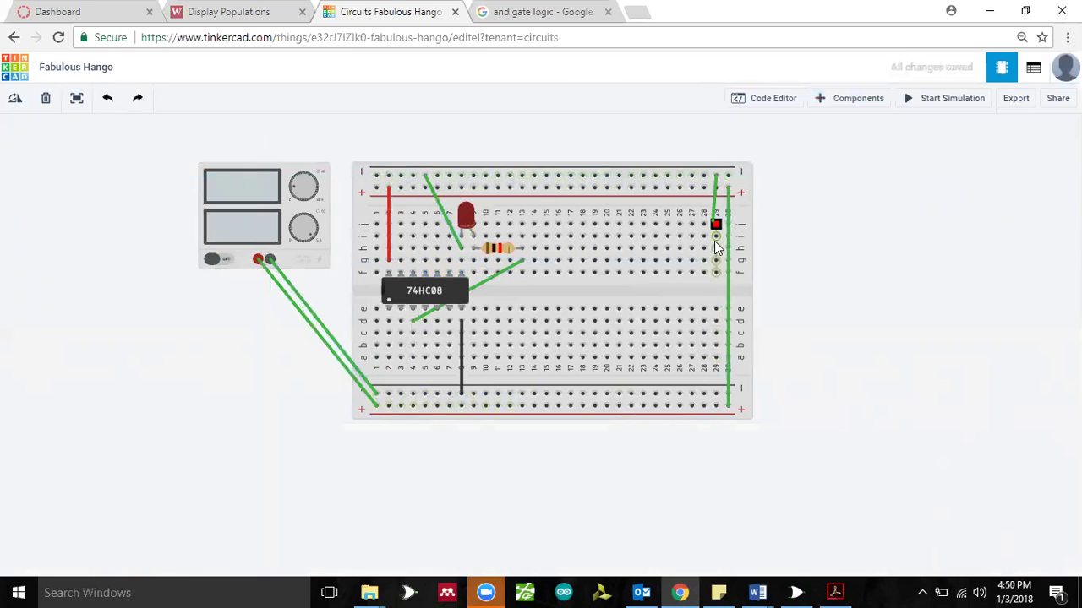
pyautogui.click(716, 393)
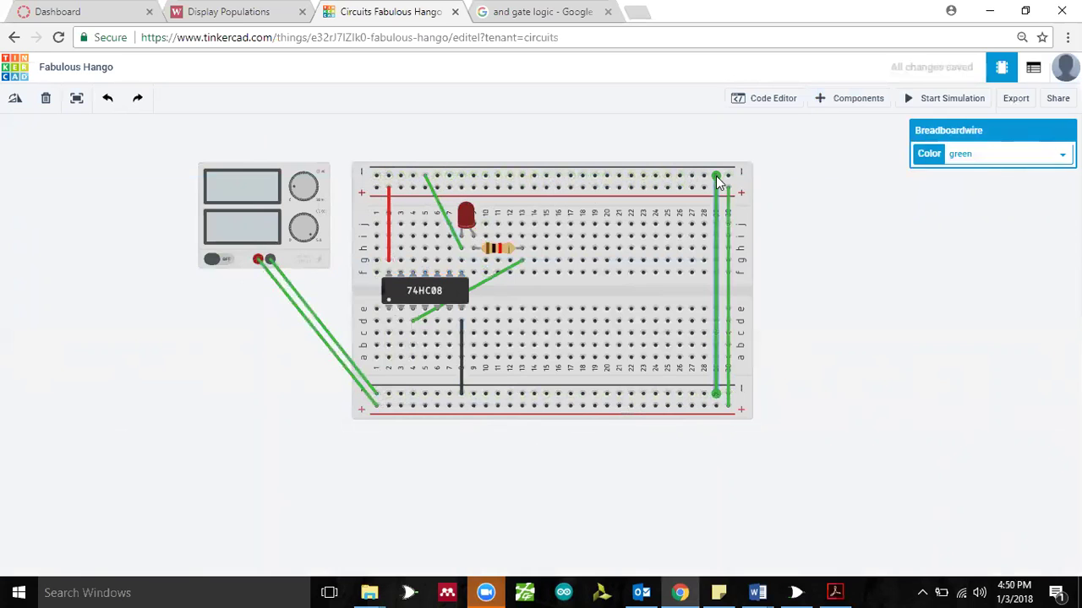
# - Colour the supply's positive wire red and its negative wire black
pyautogui.click(335, 365)
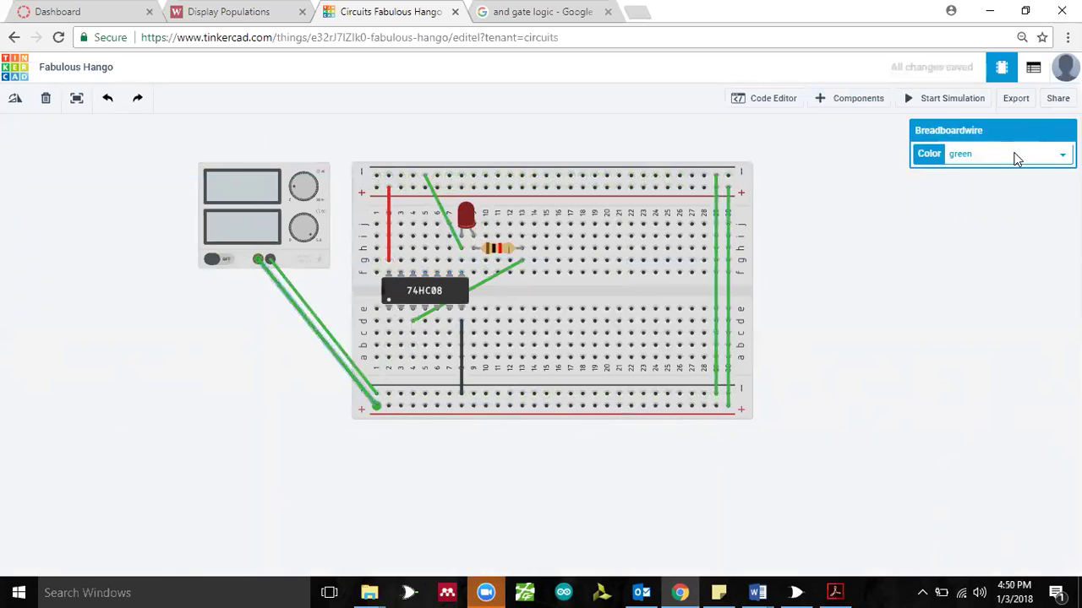
pyautogui.click(1017, 159)
pyautogui.click(980, 179)
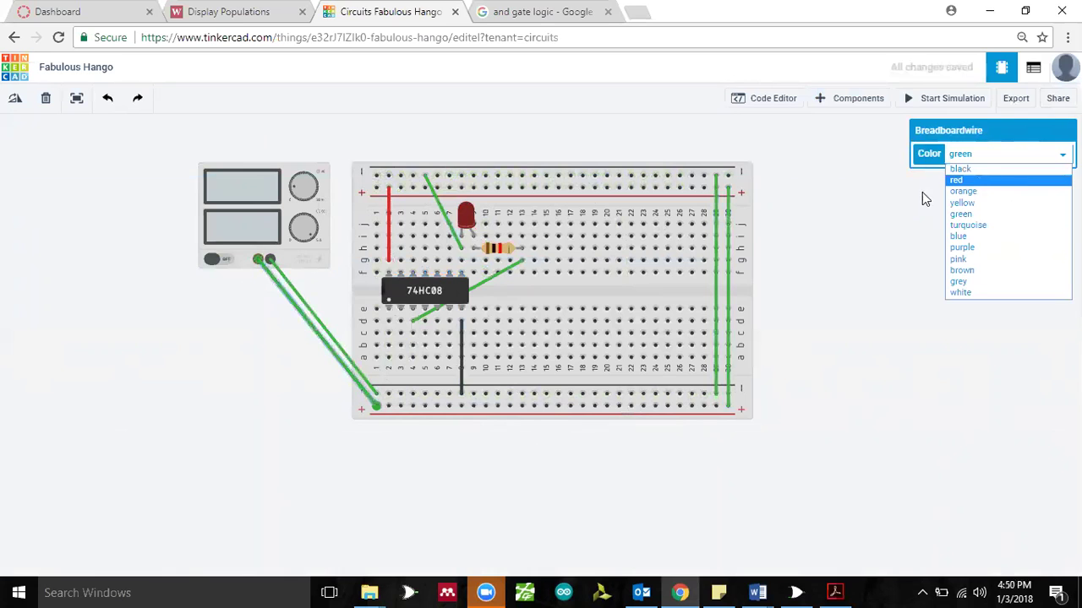
pyautogui.click(307, 308)
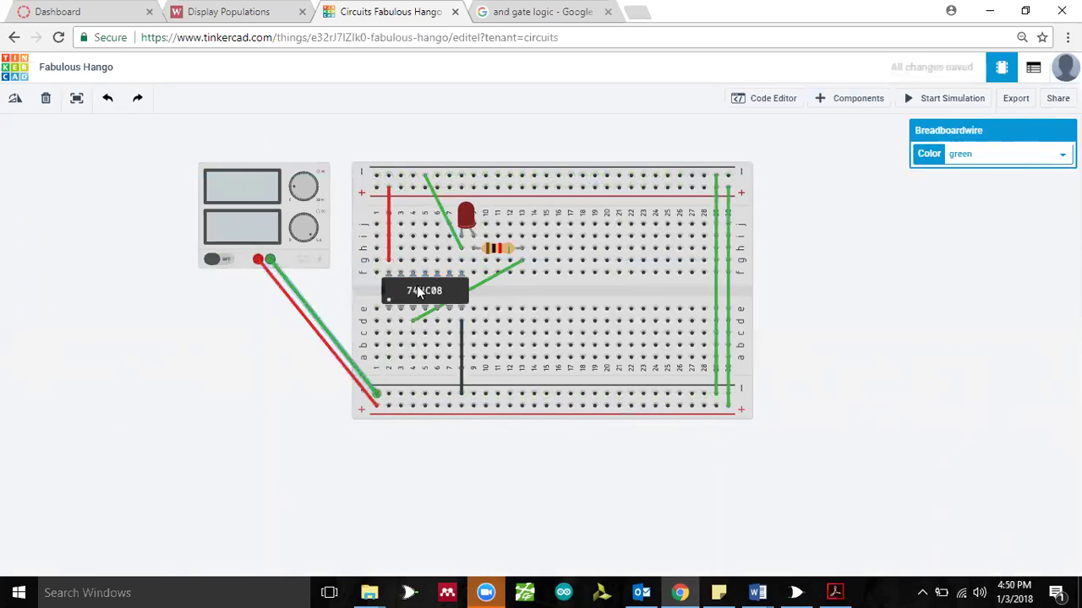
pyautogui.click(967, 155)
pyautogui.click(972, 164)
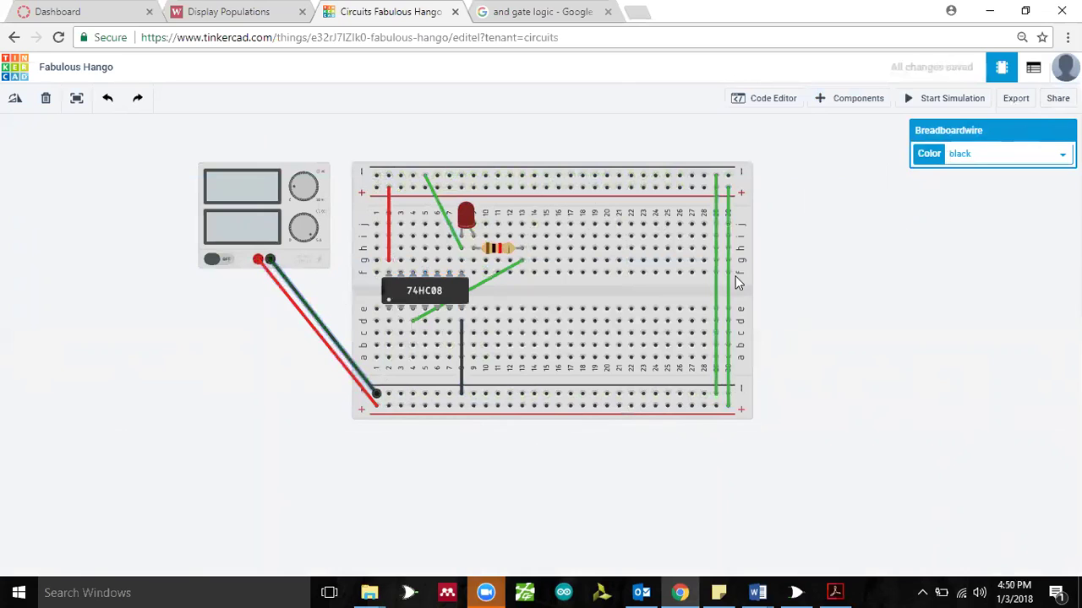
# - Colour the right-end rail bridge wires red and black, then view the AND gate search results
pyautogui.click(728, 252)
pyautogui.click(959, 155)
pyautogui.click(972, 177)
pyautogui.click(717, 222)
pyautogui.click(972, 154)
pyautogui.click(984, 172)
pyautogui.click(547, 10)
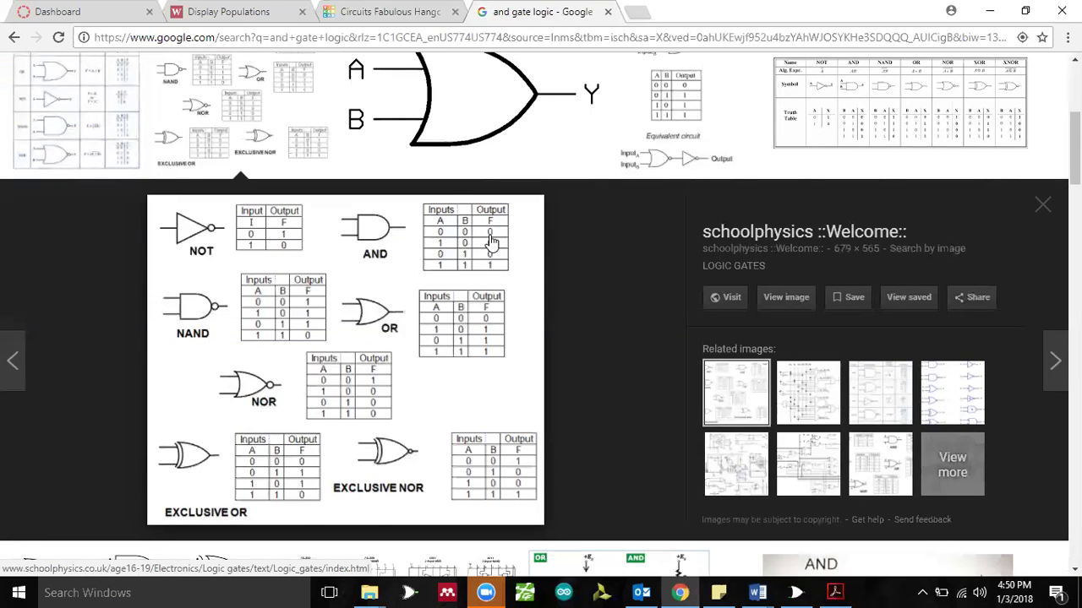
# - Run green wires from the 74HC08's pin 1 and pin 2 holes down to the bottom rail
pyautogui.click(388, 12)
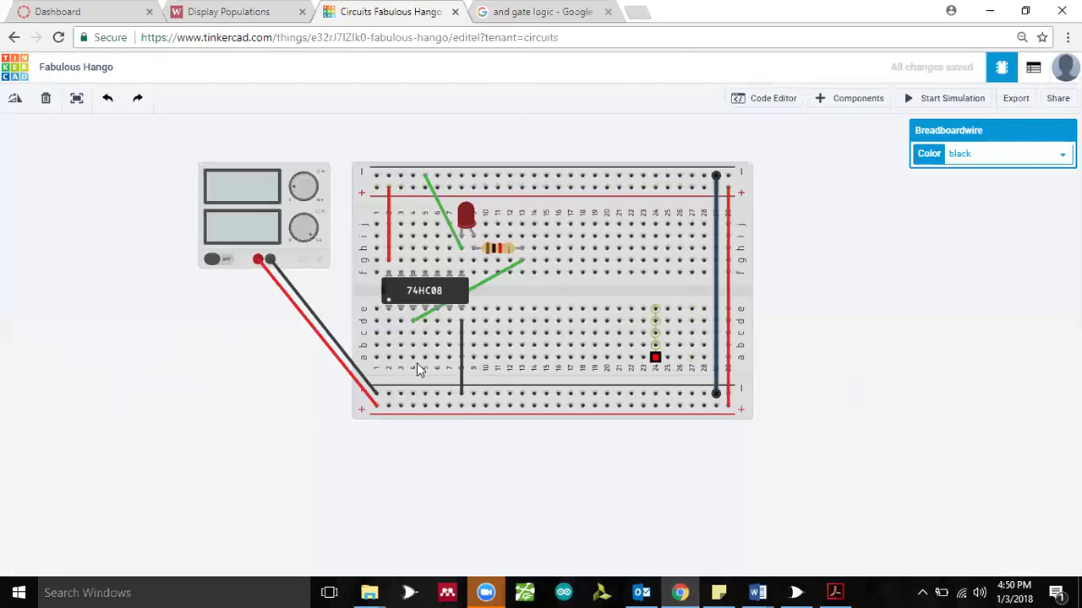
pyautogui.click(388, 322)
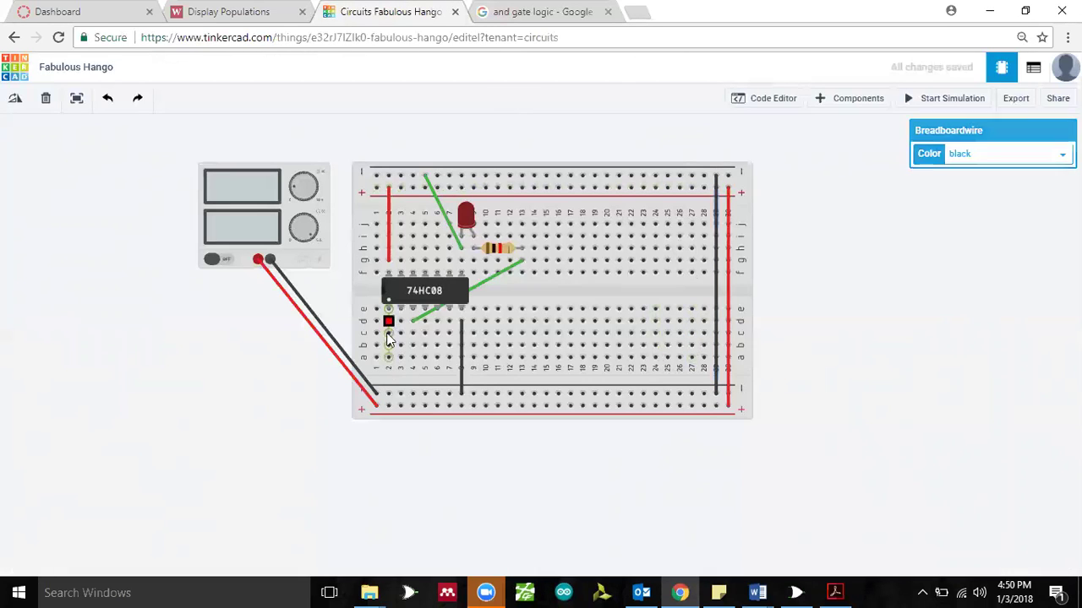
pyautogui.click(389, 393)
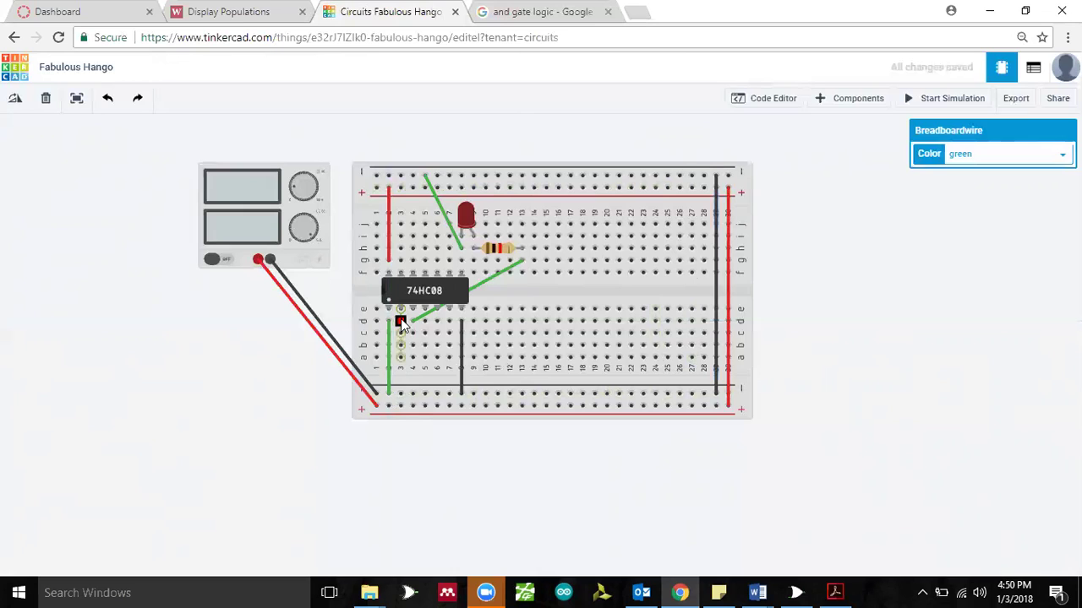
pyautogui.click(401, 321)
pyautogui.click(401, 393)
pyautogui.click(916, 103)
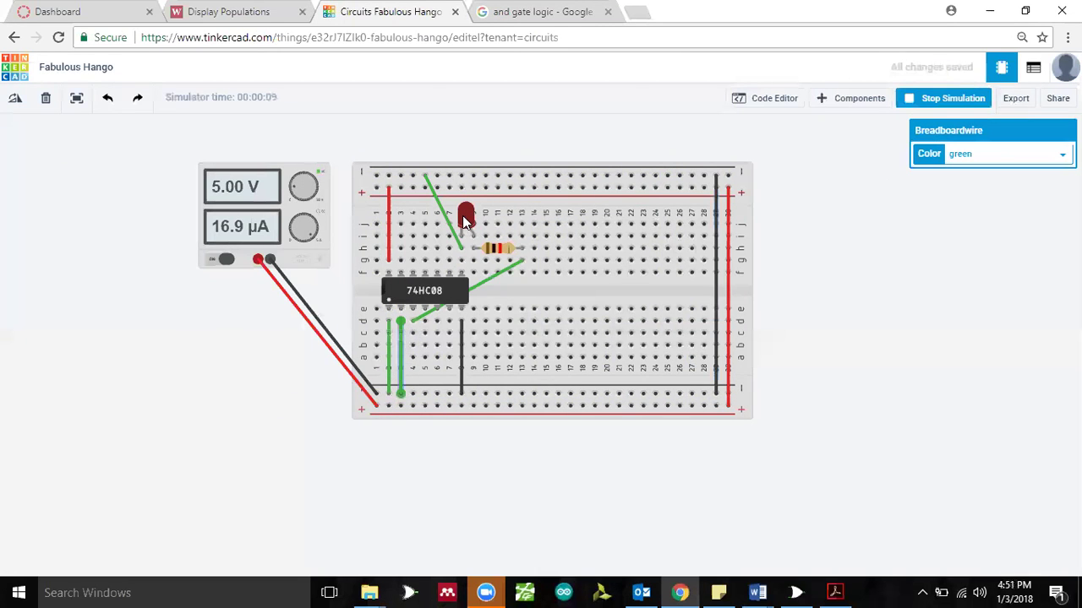
pyautogui.click(548, 12)
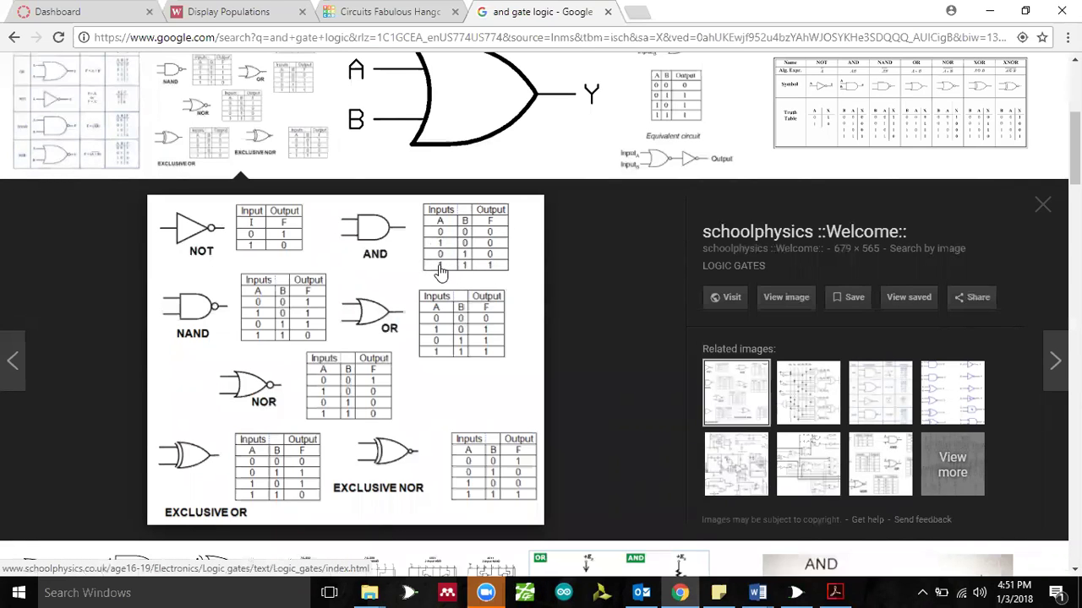
pyautogui.hotkey('ctrl', 'shift', 'Tab')
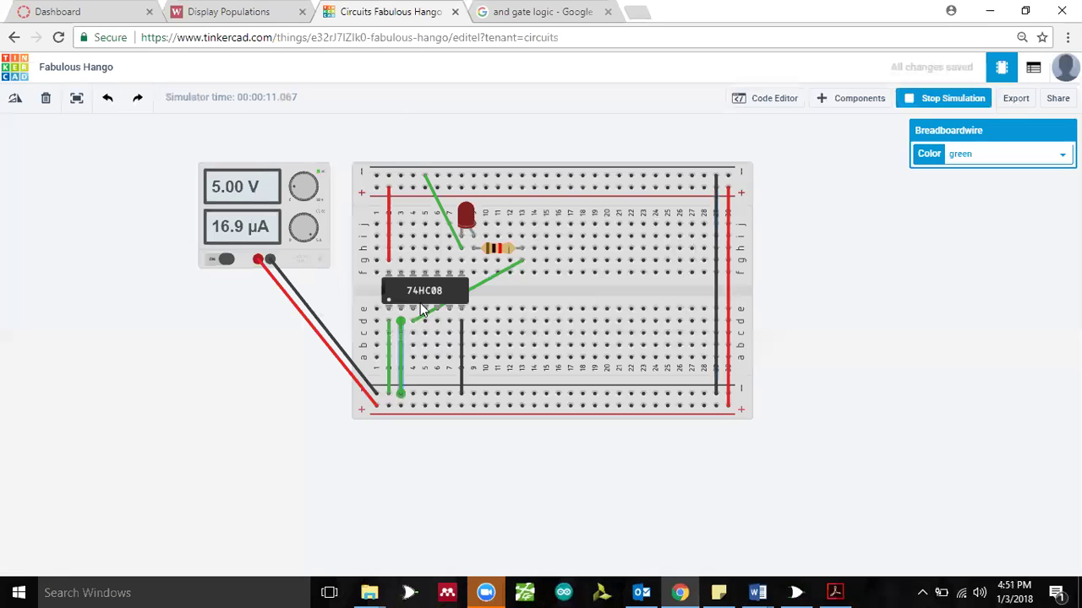
pyautogui.click(926, 103)
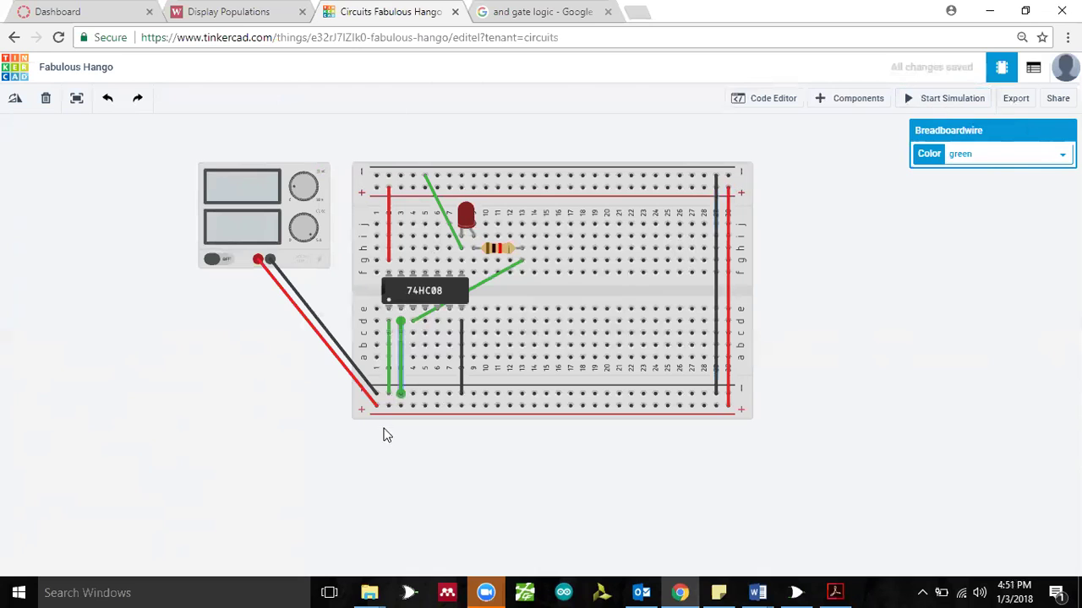
# - Move both 74HC08 input wire ends down one row onto the + rail, then inspect the power supply
pyautogui.click(389, 394)
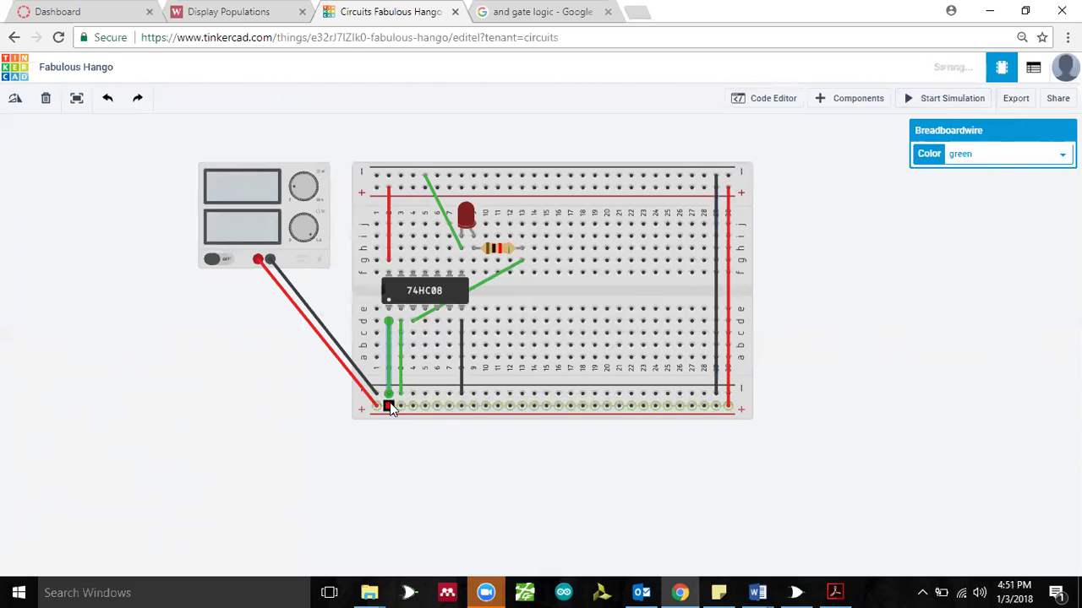
pyautogui.moveTo(389, 394); pyautogui.dragTo(389, 405)
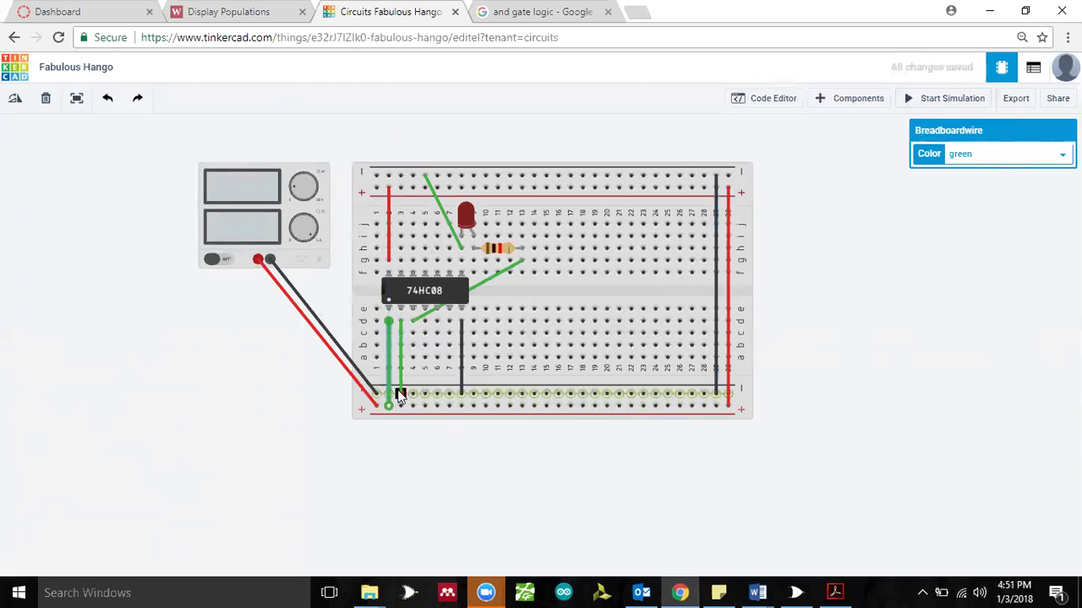
pyautogui.click(400, 395)
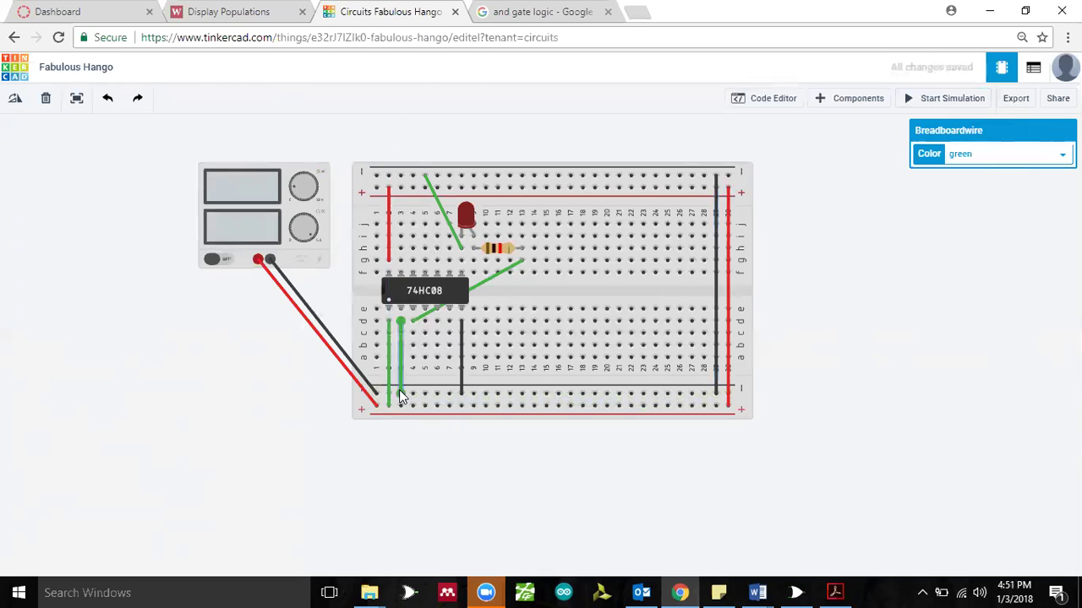
pyautogui.moveTo(401, 394); pyautogui.dragTo(403, 405)
pyautogui.click(300, 221)
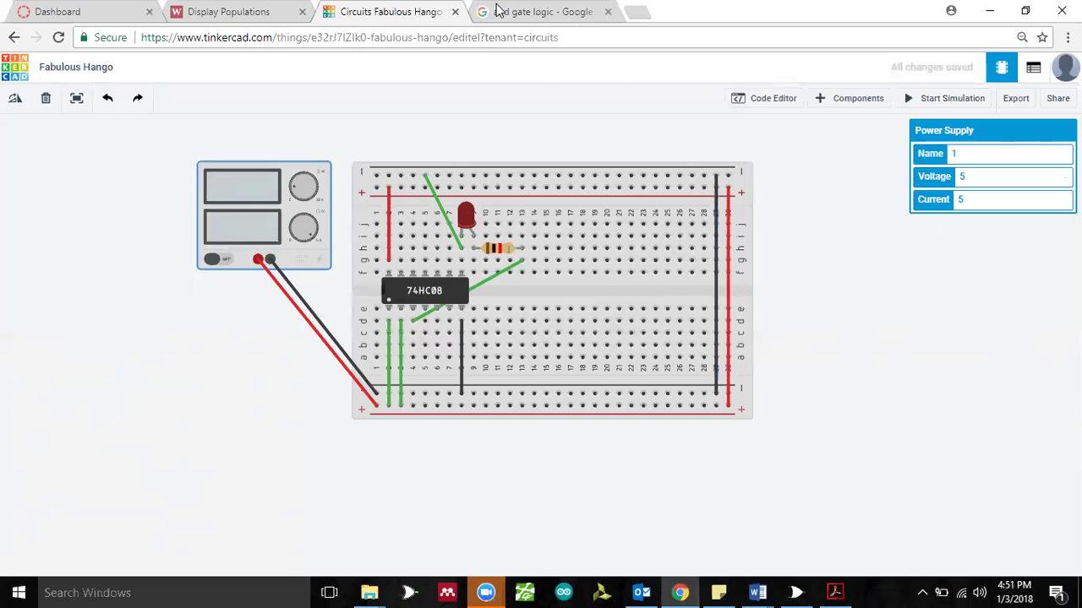
# - Simulate with both AND inputs high and compare the result against the AND truth table
pyautogui.click(910, 102)
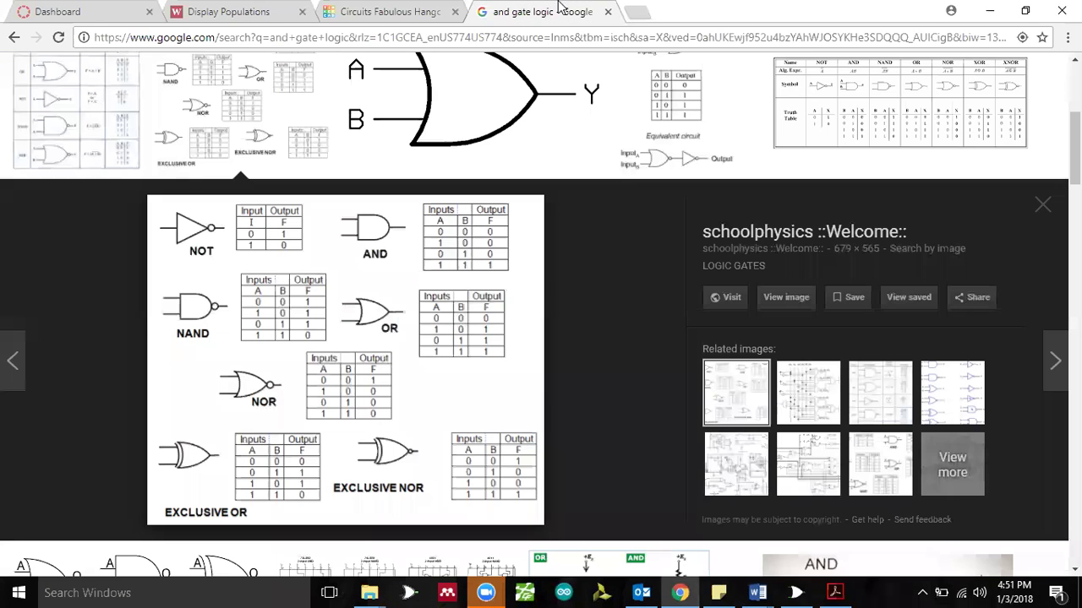
pyautogui.click(557, 10)
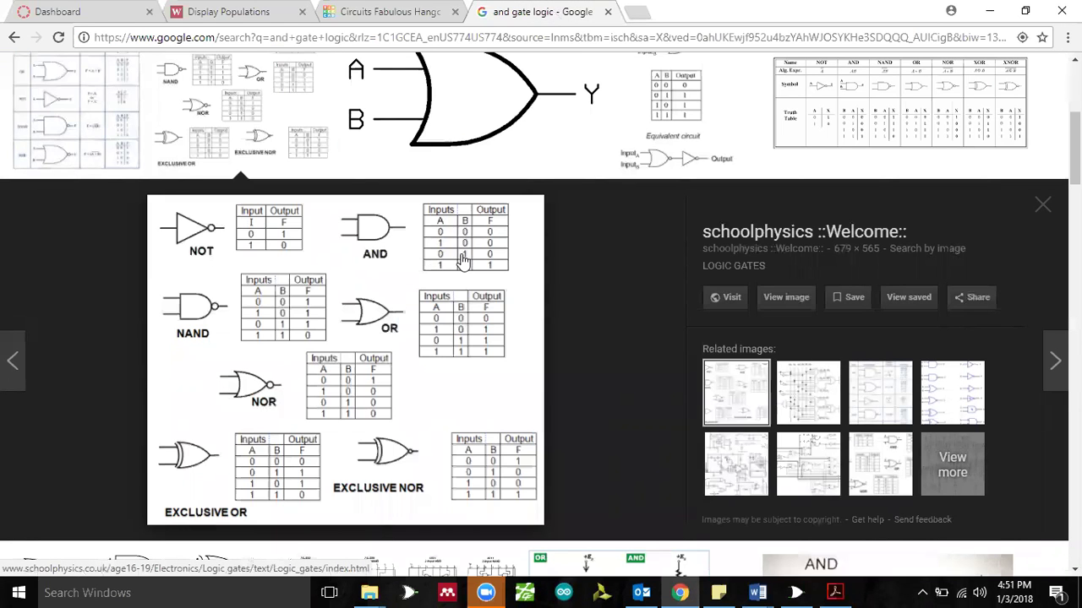
pyautogui.click(379, 11)
# - Move the first input wire back to the − rail and re-simulate with one input low
pyautogui.click(388, 402)
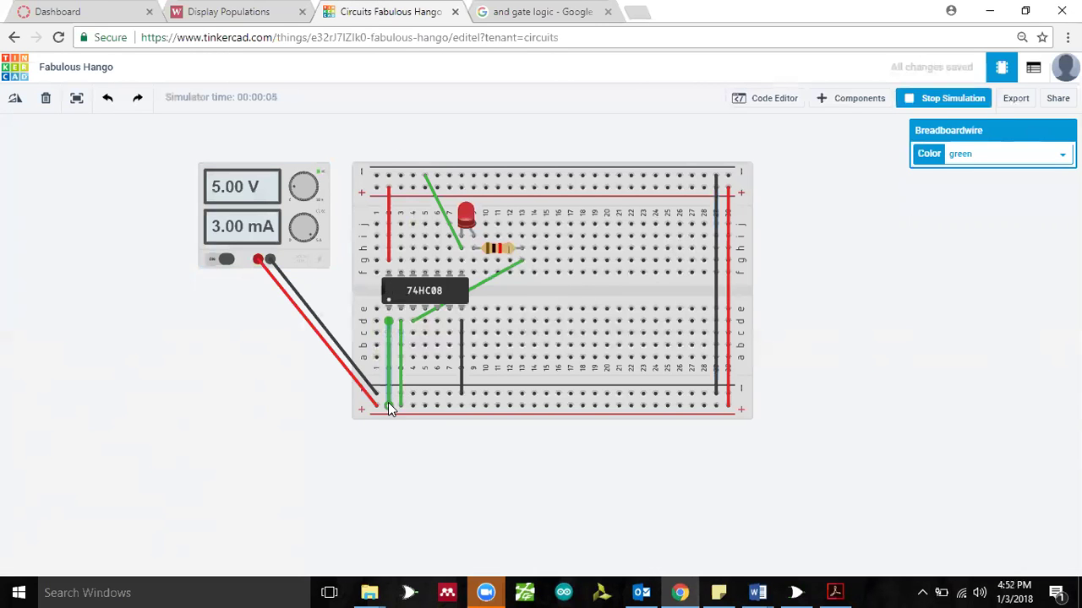
pyautogui.click(939, 98)
pyautogui.moveTo(389, 404); pyautogui.dragTo(390, 394)
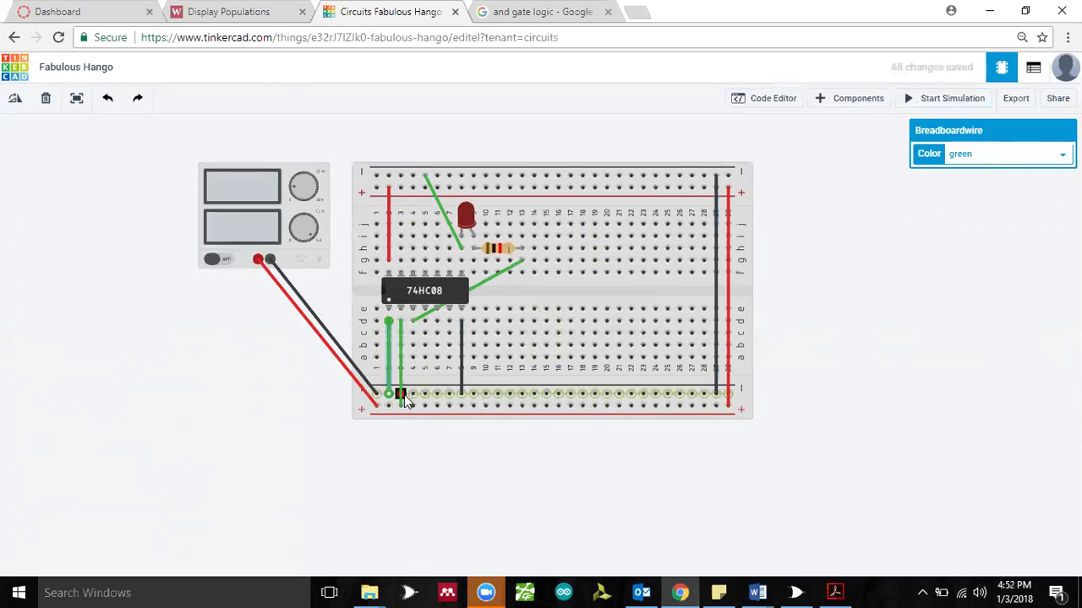
pyautogui.click(946, 99)
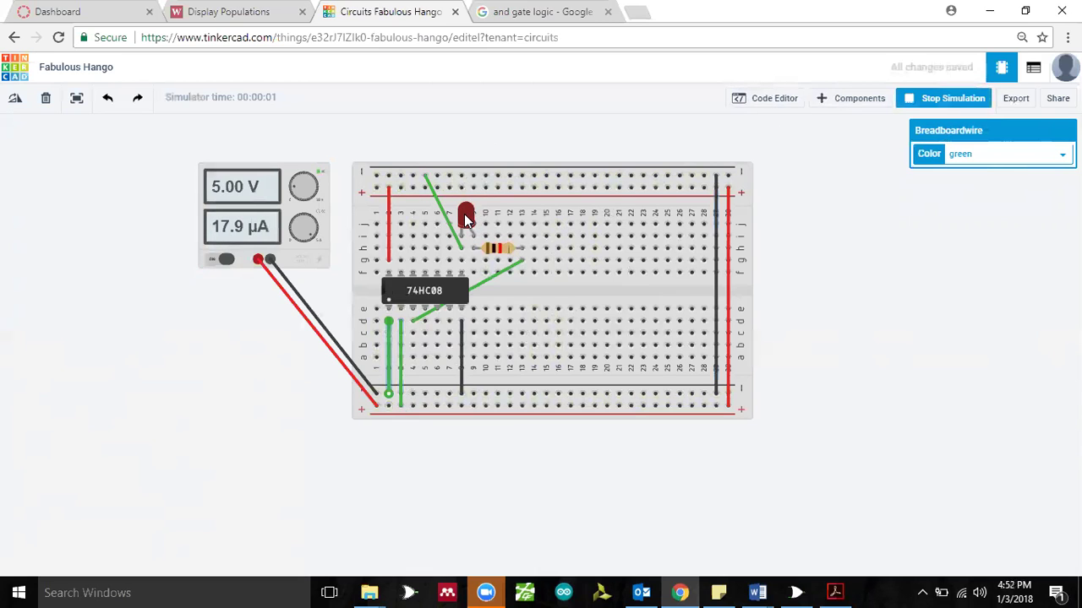
pyautogui.click(917, 99)
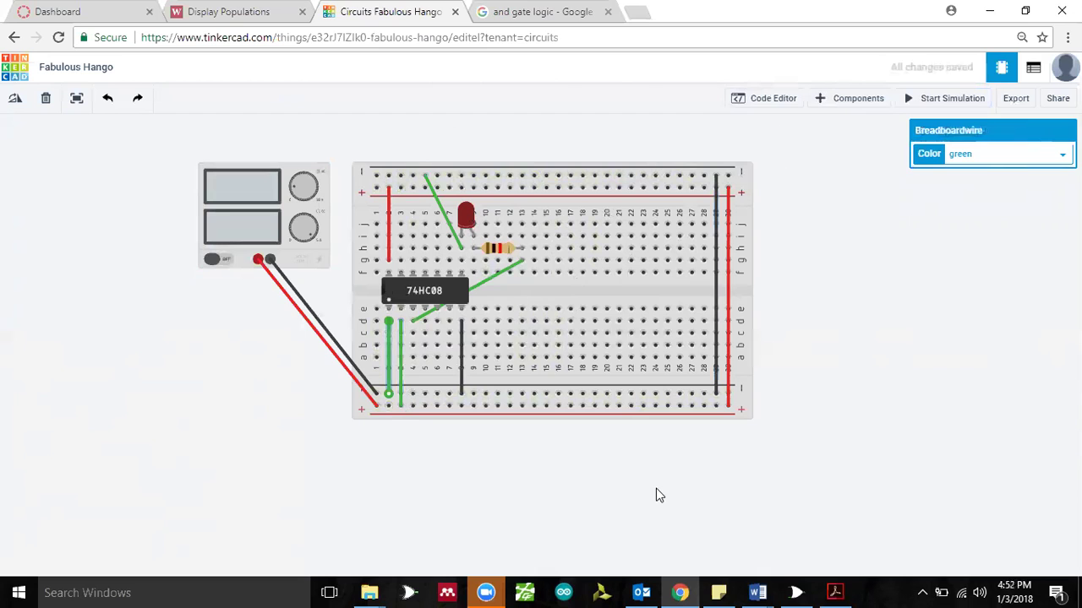
# - Check the IC pin configuration PDF and bring up the components library
pyautogui.click(836, 591)
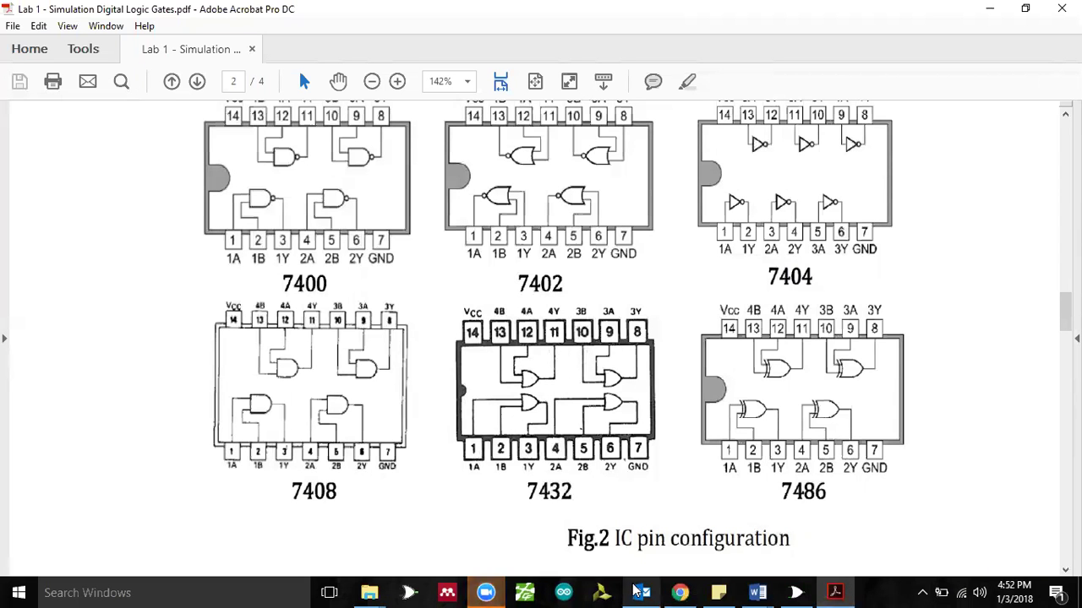
pyautogui.click(680, 592)
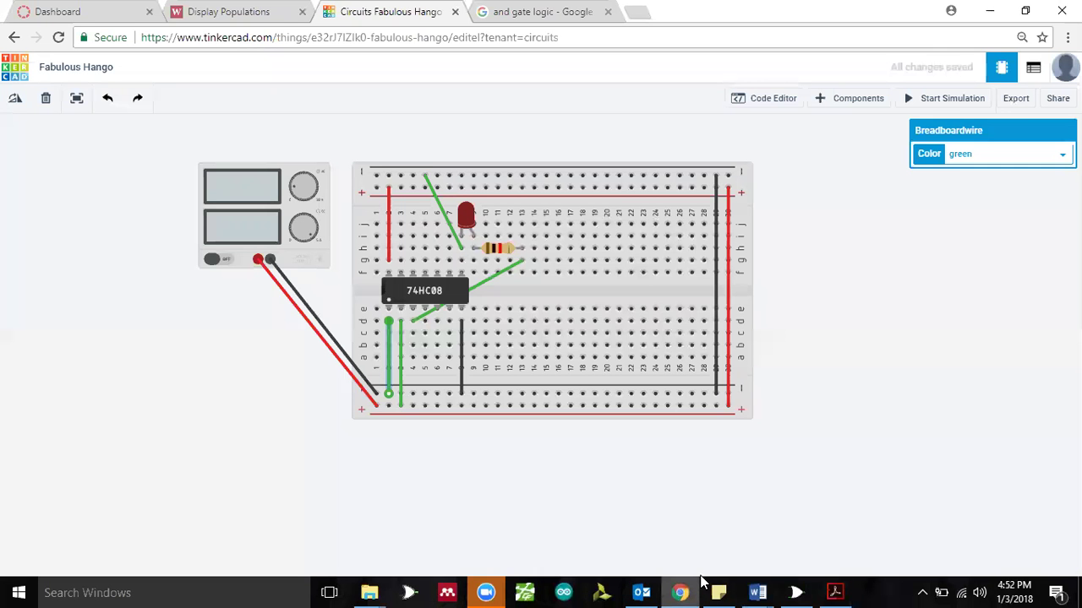
pyautogui.click(818, 99)
# - Search '74hc32' and place the Quad OR gate on the breadboard
pyautogui.click(972, 415)
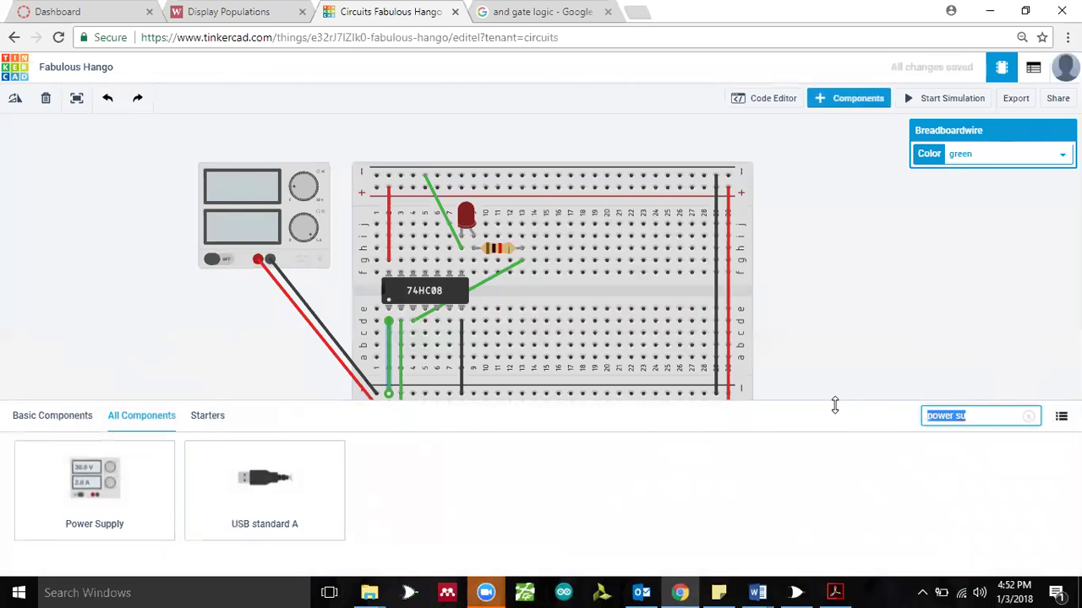
pyautogui.write('74')
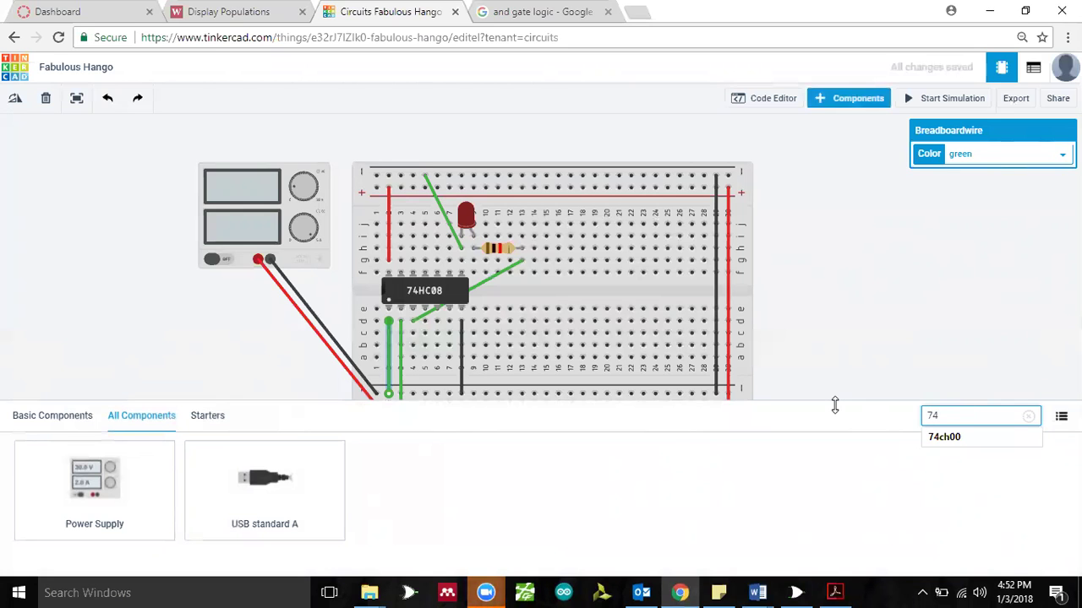
pyautogui.write('hc32')
pyautogui.moveTo(79, 522); pyautogui.dragTo(630, 292)
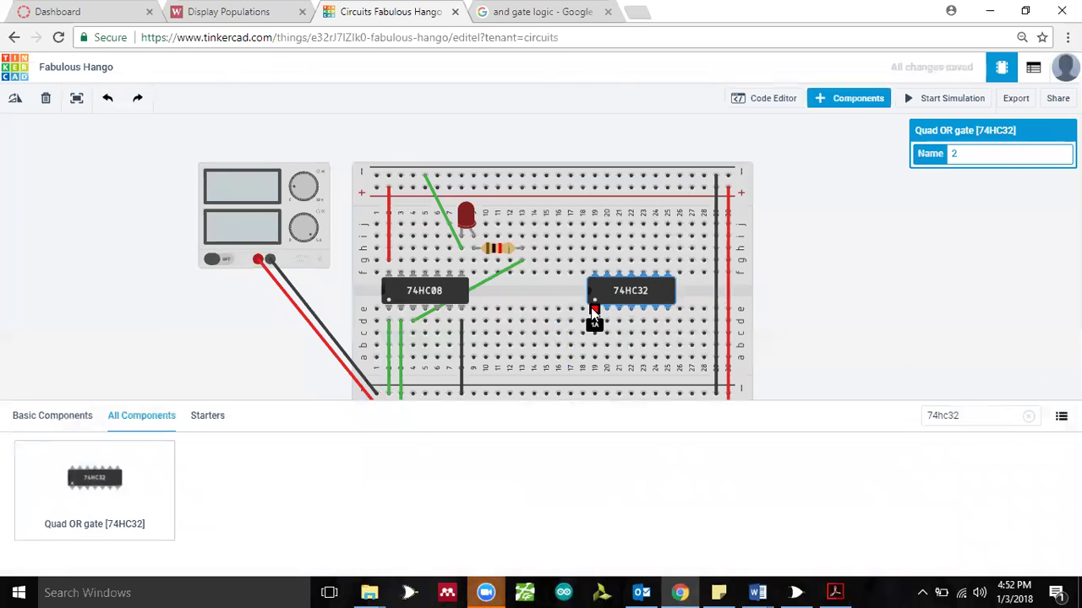
# - Wire the 74HC32's ground pin to the bottom rail and power pin to the top + rail
pyautogui.click(668, 310)
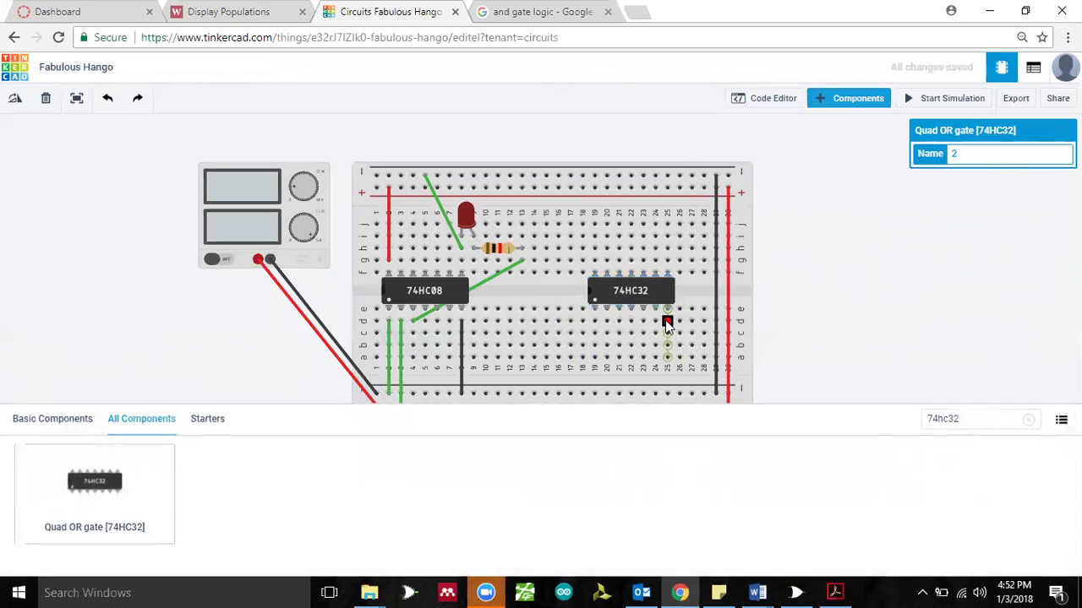
pyautogui.click(667, 393)
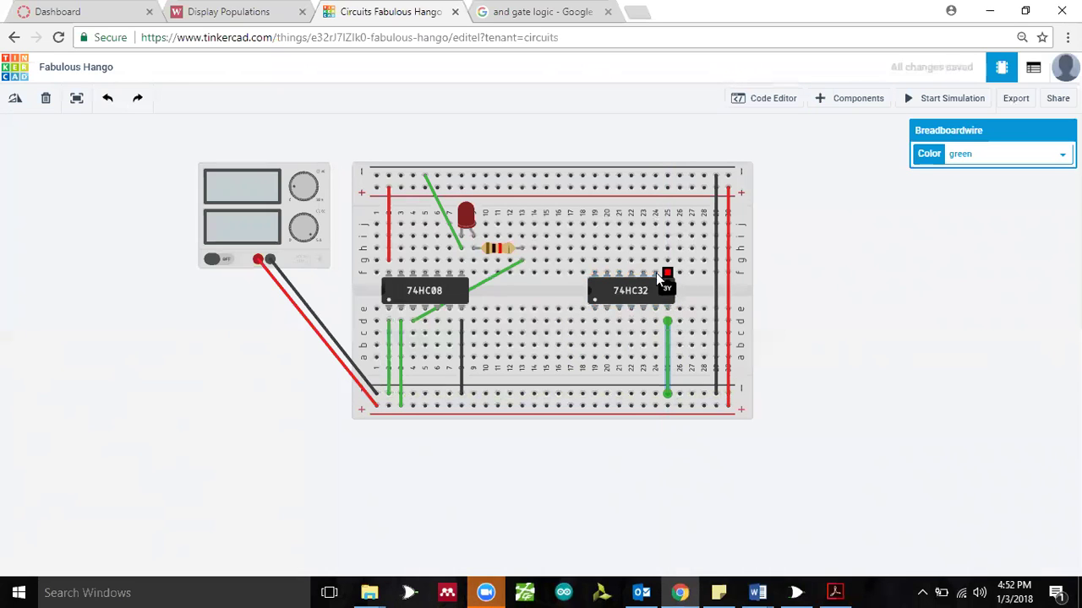
pyautogui.click(594, 261)
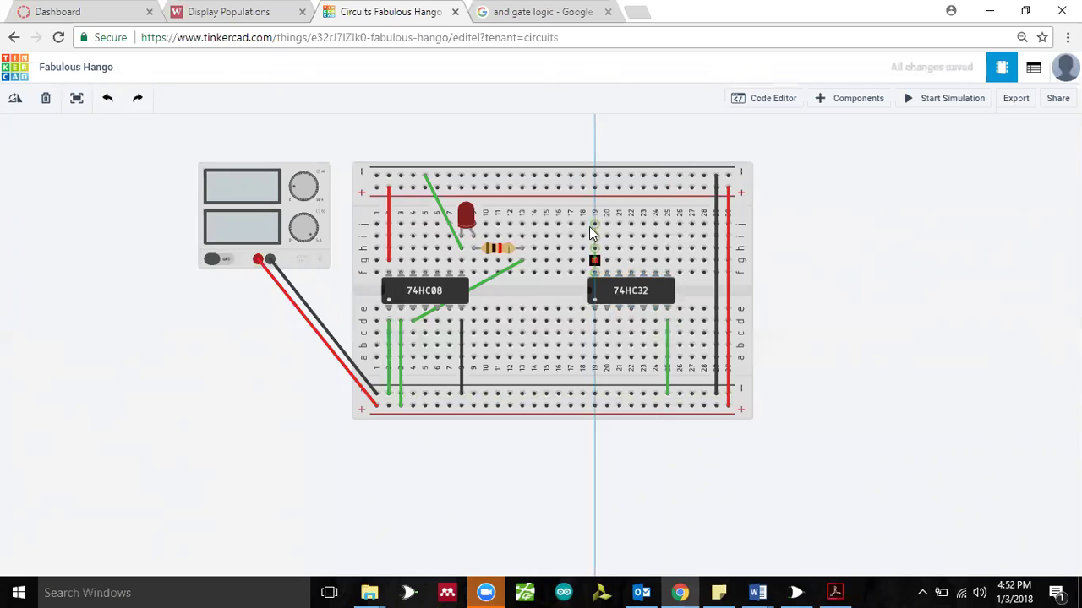
pyautogui.click(594, 188)
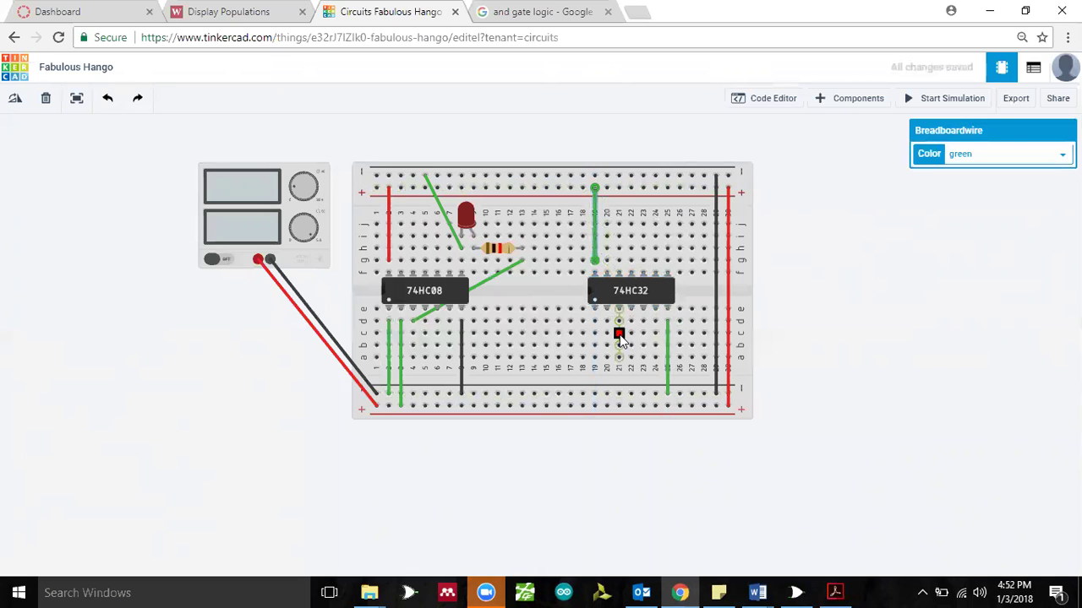
pyautogui.click(528, 12)
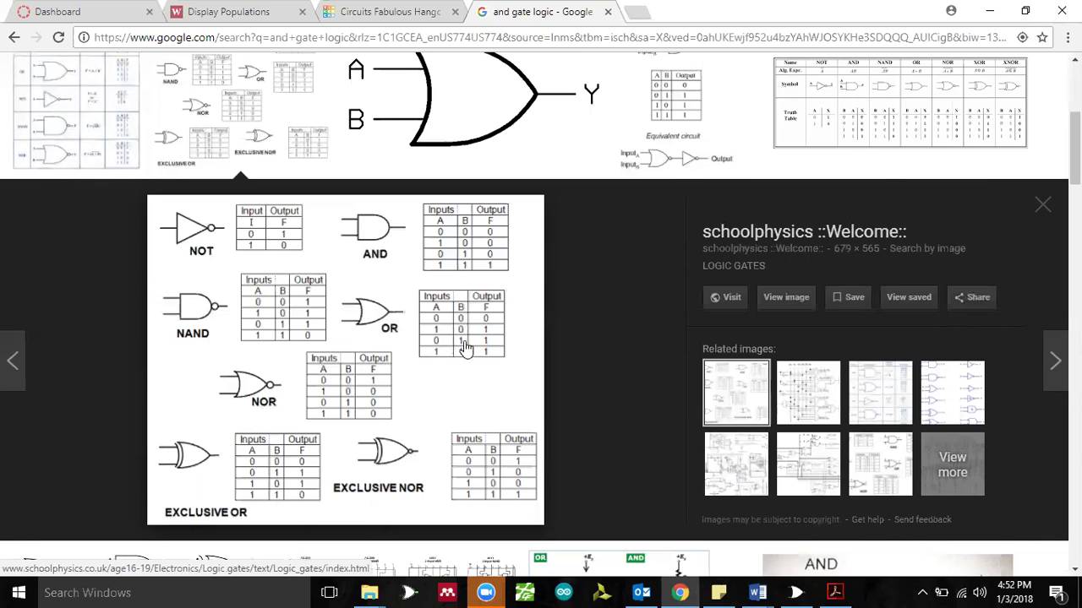
# - Run green wires from both 74HC32 input pins down to the bottom rail
pyautogui.click(390, 12)
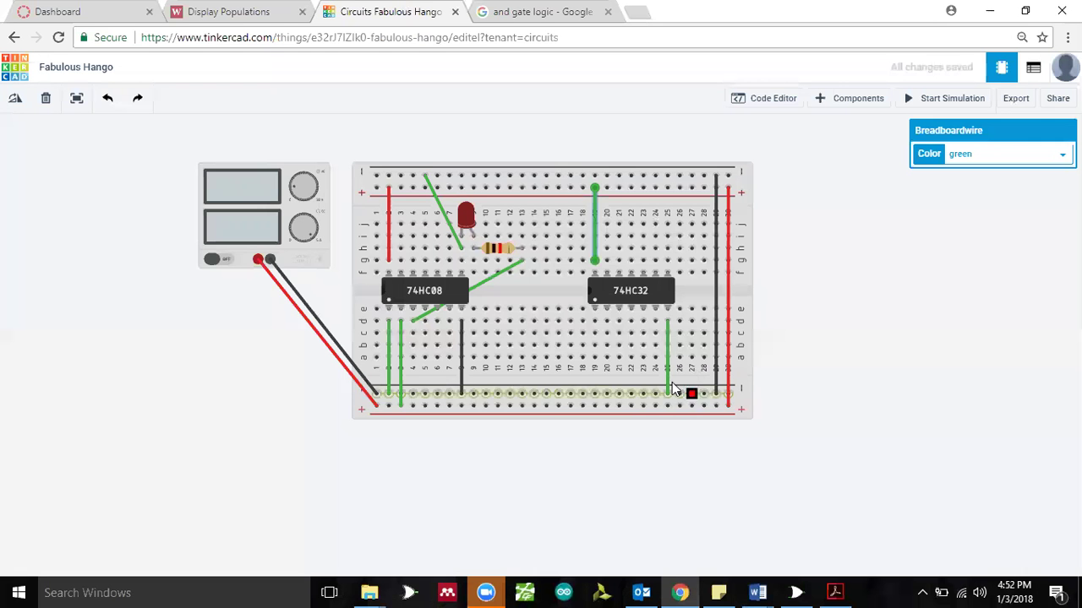
pyautogui.click(594, 321)
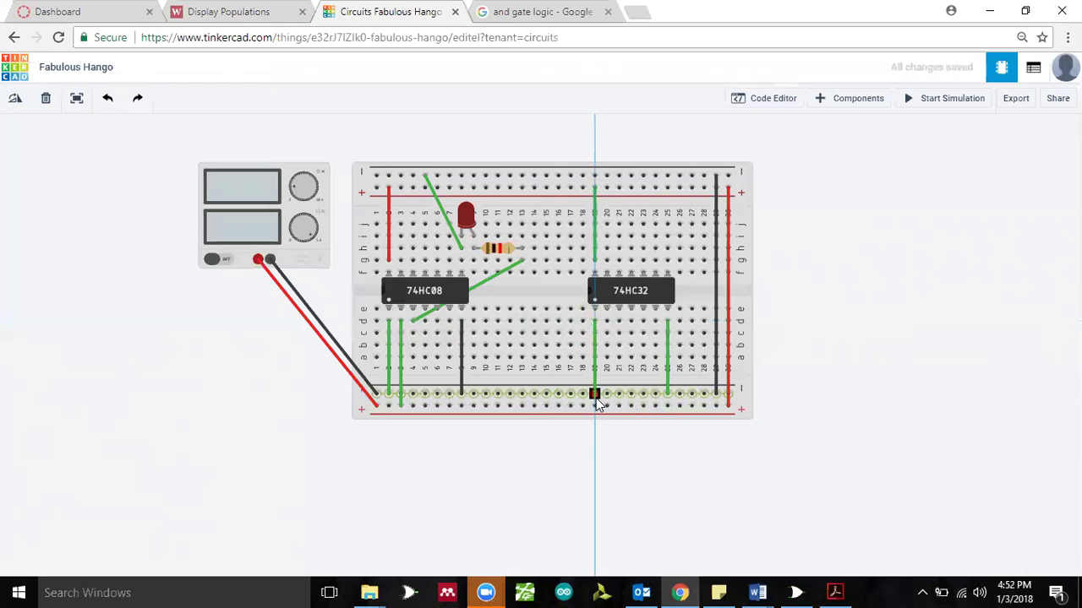
pyautogui.click(594, 394)
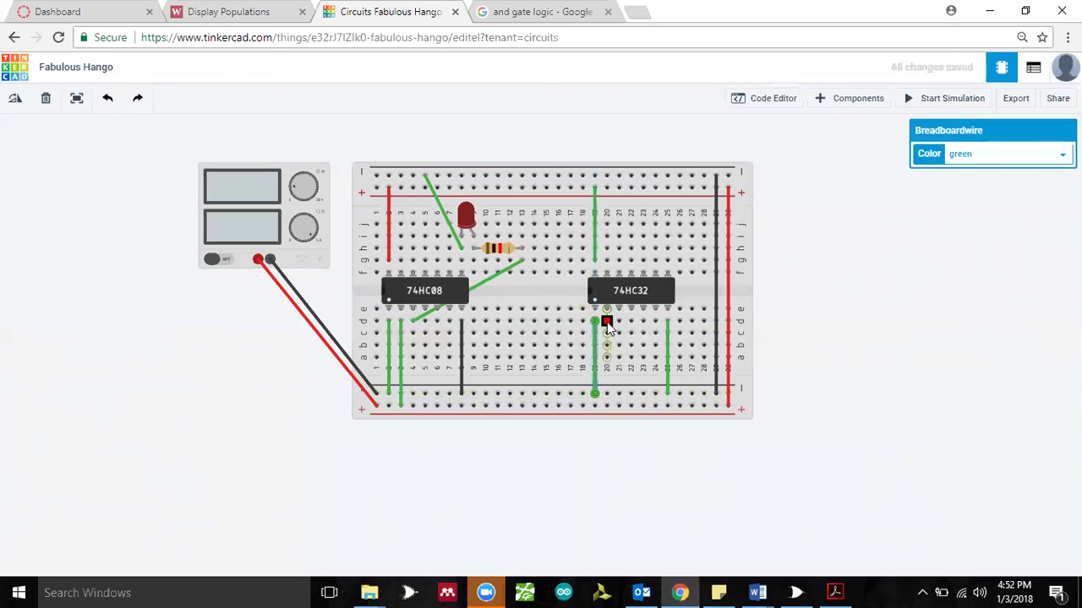
pyautogui.click(605, 319)
pyautogui.click(607, 392)
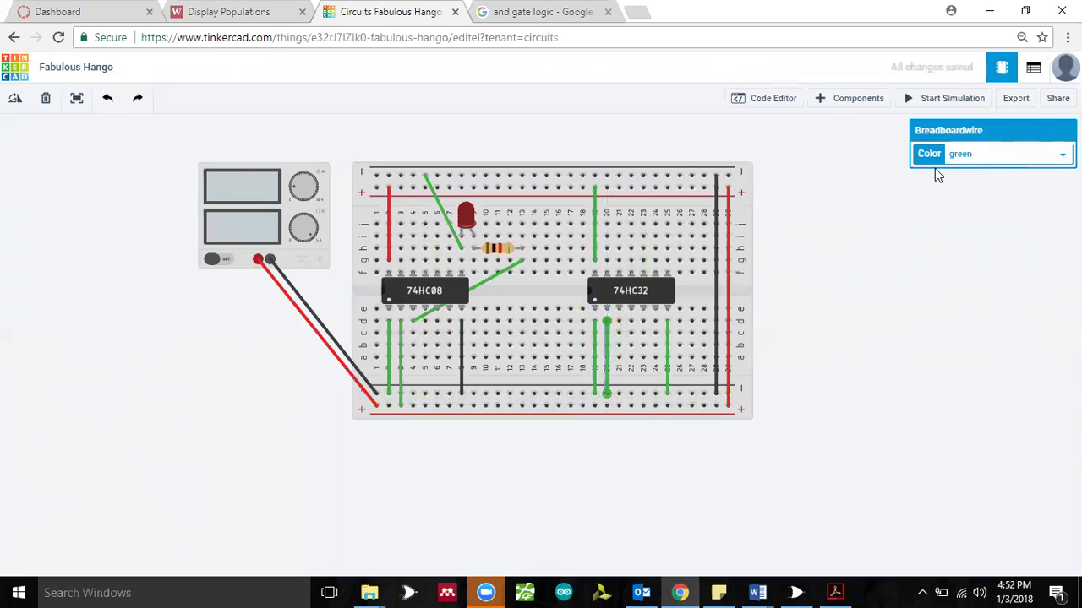
# - Search 'led' and place a second LED above the 74HC32
pyautogui.click(858, 98)
pyautogui.moveTo(980, 415); pyautogui.dragTo(870, 397)
pyautogui.write('led')
pyautogui.moveTo(85, 503); pyautogui.dragTo(653, 239)
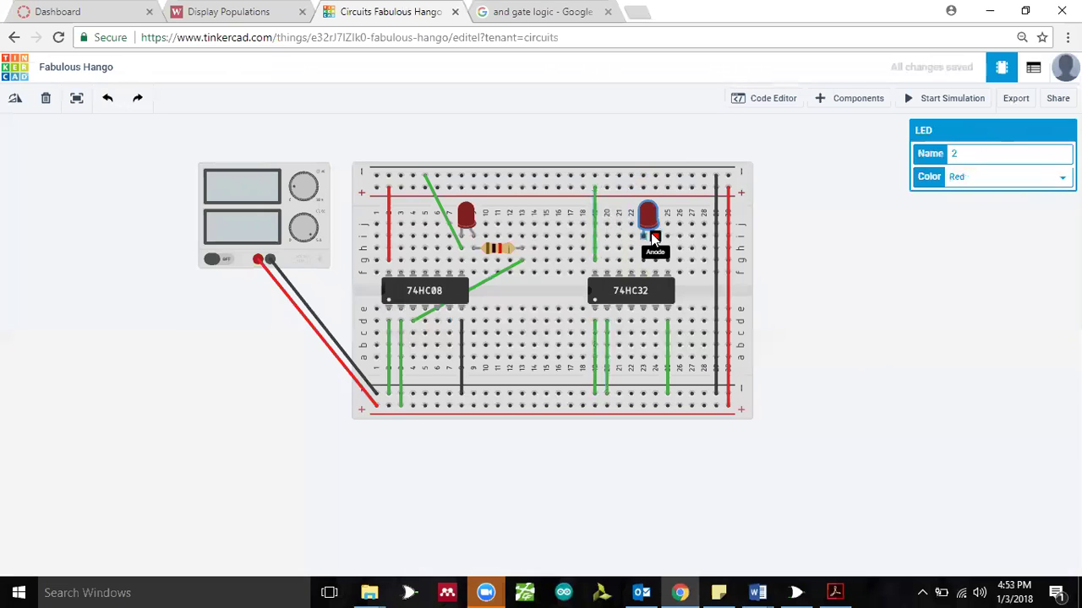
# - Search 'resistor', place it near the new LED, and rotate it horizontal
pyautogui.moveTo(272, 527)
pyautogui.doubleClick(953, 411)
pyautogui.write('resistor')
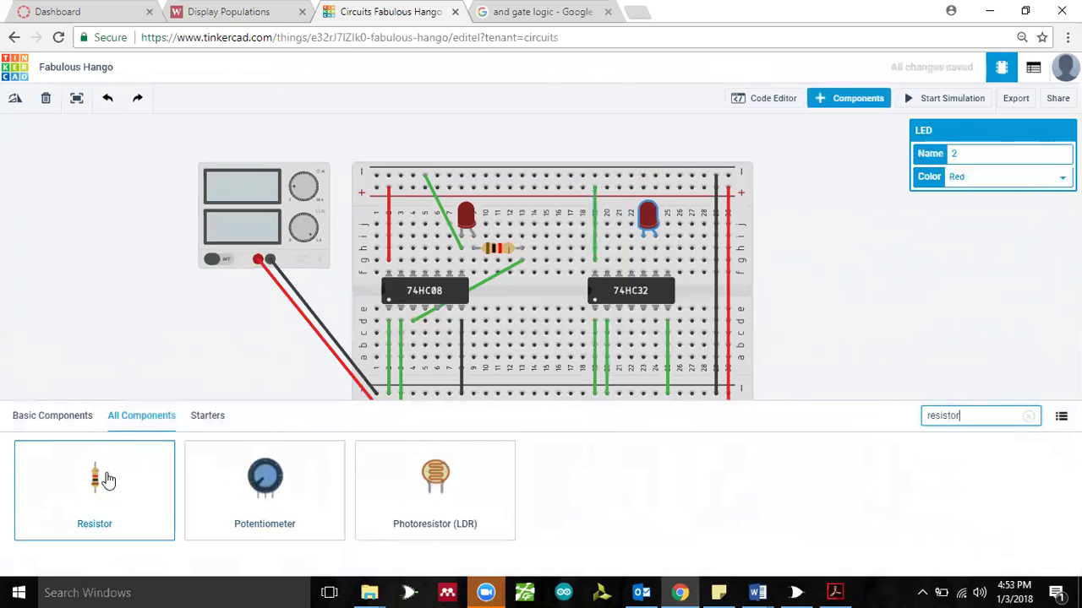
pyautogui.moveTo(106, 478); pyautogui.dragTo(618, 245)
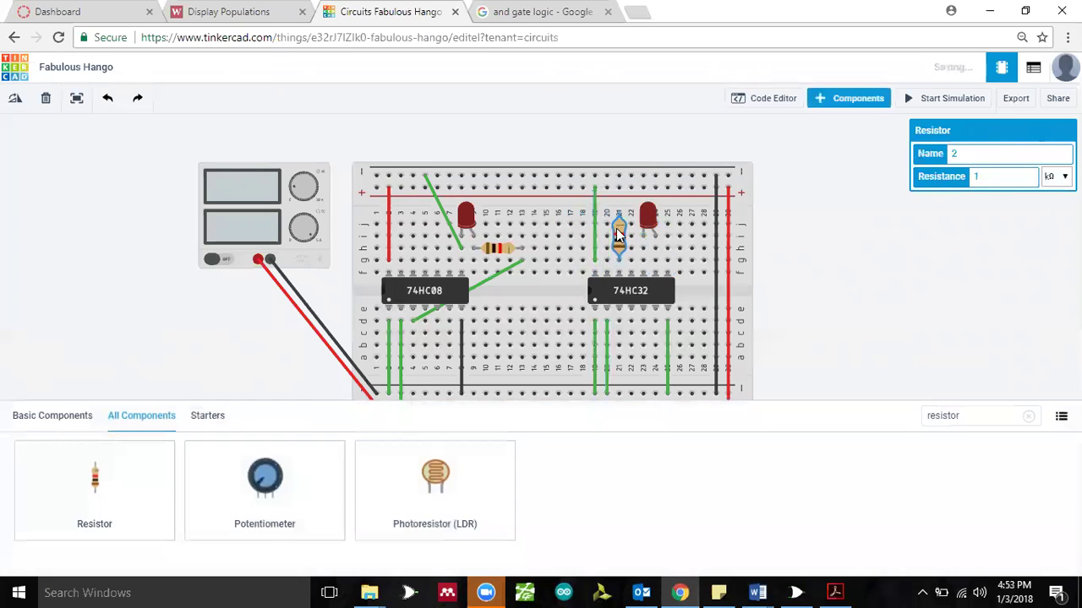
pyautogui.press('r')
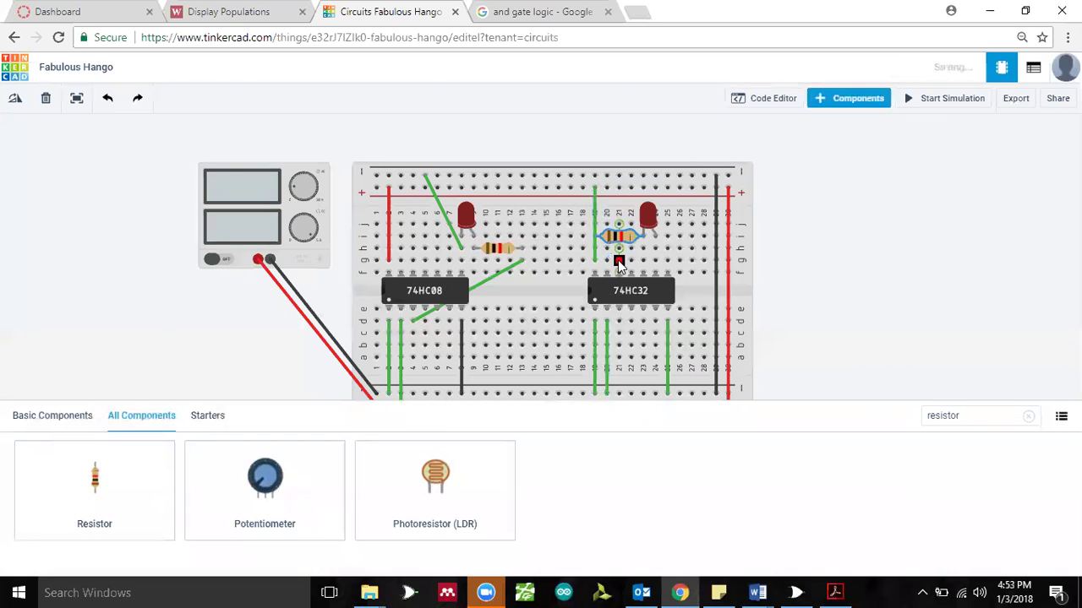
pyautogui.moveTo(627, 239); pyautogui.dragTo(626, 253)
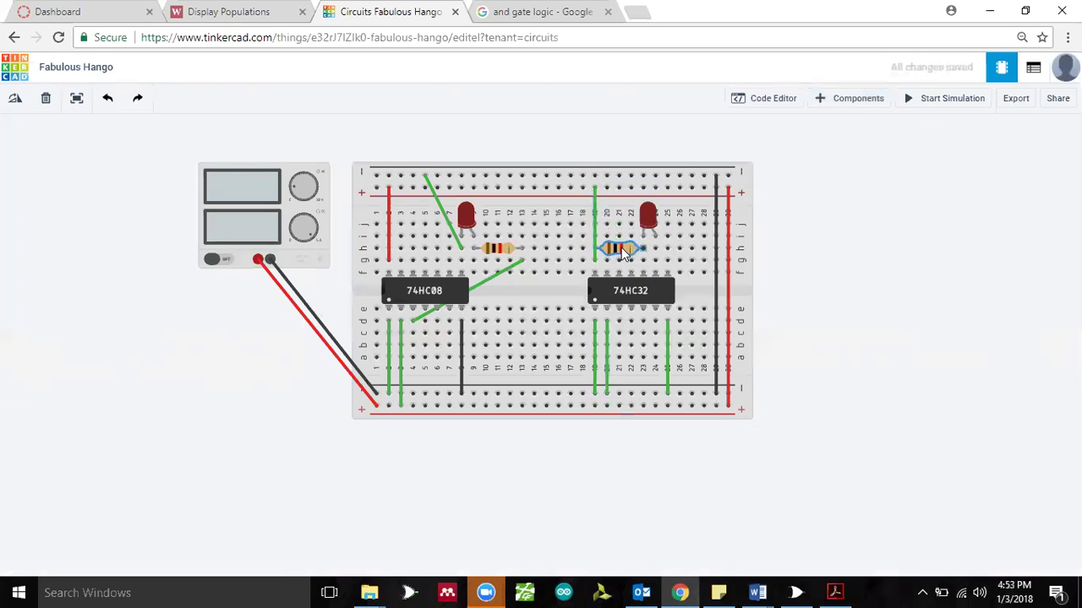
pyautogui.press('Left')
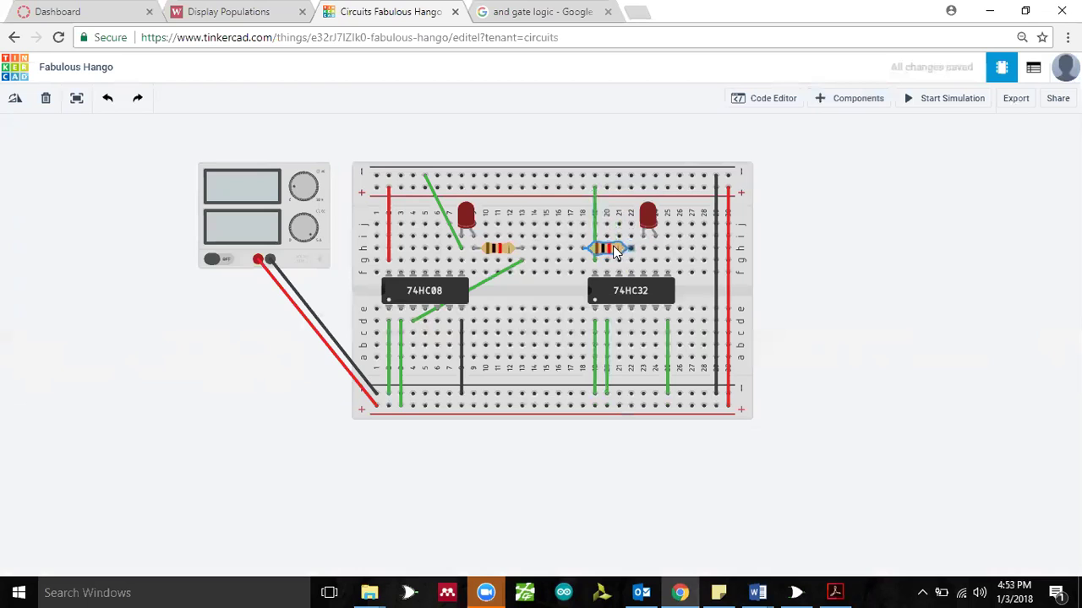
# - Reposition the LED and resistor side by side and start a wire from the LED's cathode
pyautogui.click(647, 213)
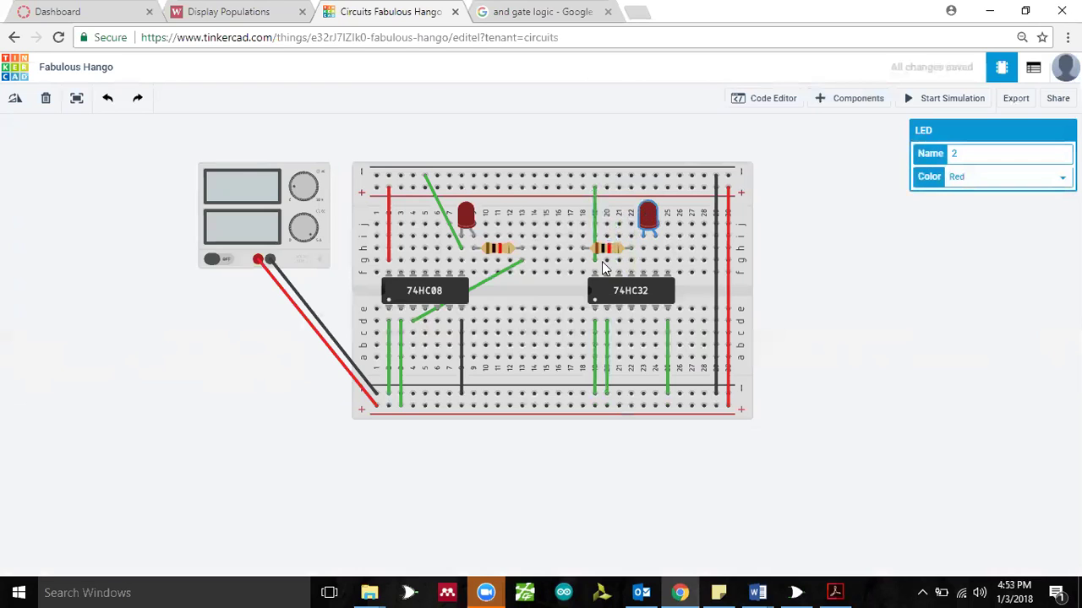
pyautogui.moveTo(657, 227); pyautogui.dragTo(681, 224)
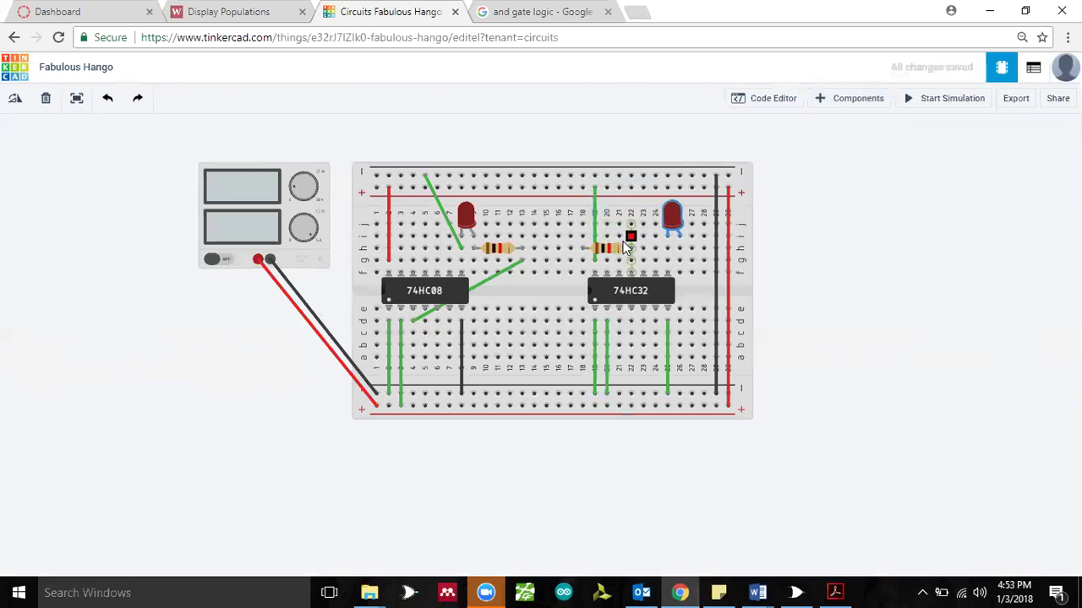
pyautogui.moveTo(614, 255); pyautogui.dragTo(651, 254)
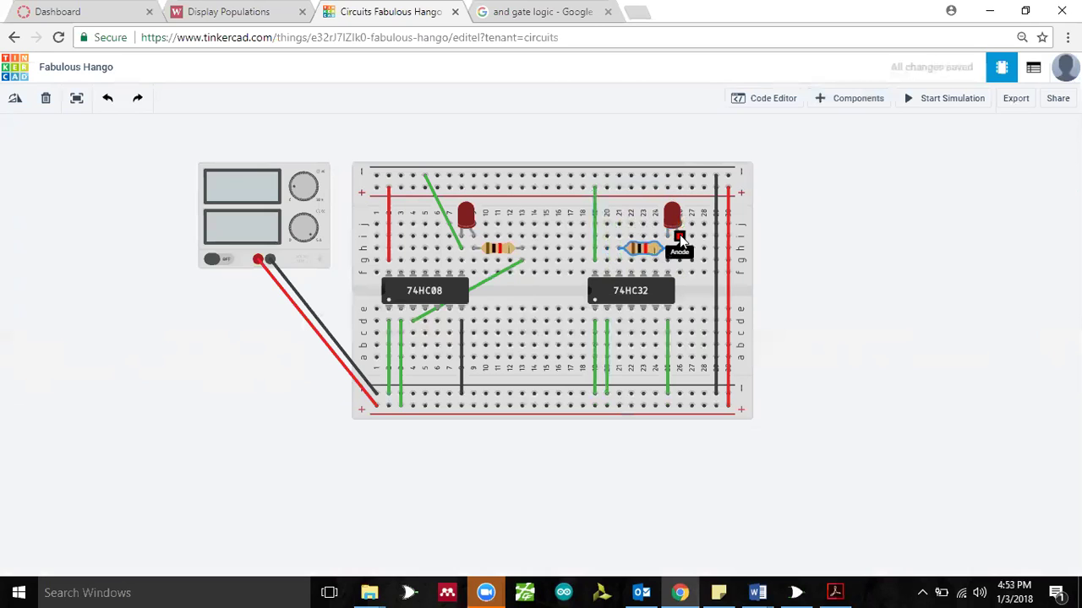
pyautogui.moveTo(670, 212); pyautogui.dragTo(611, 217)
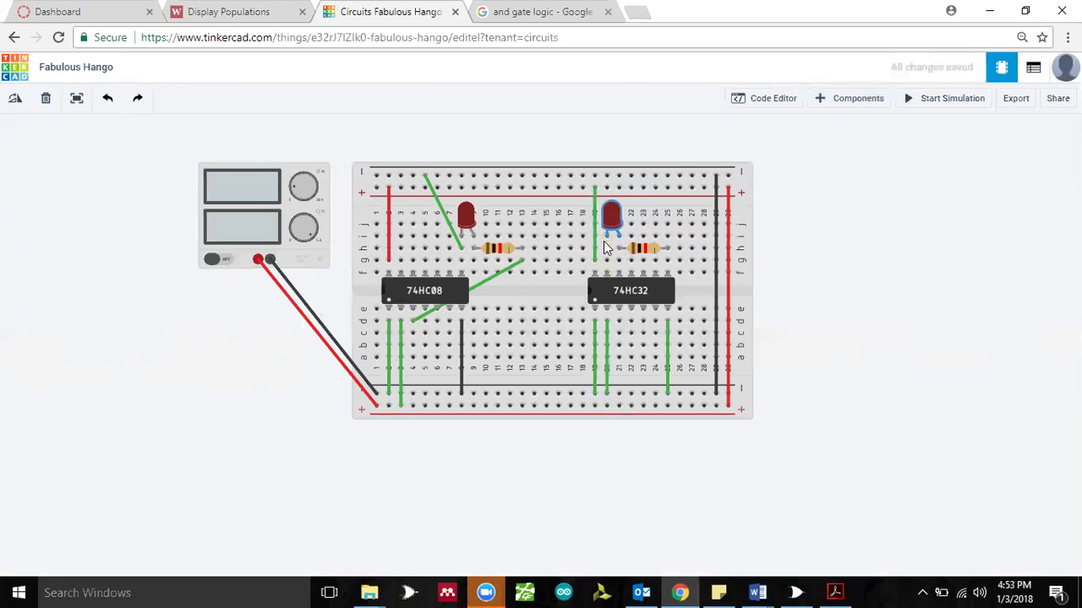
pyautogui.click(603, 239)
pyautogui.click(594, 200)
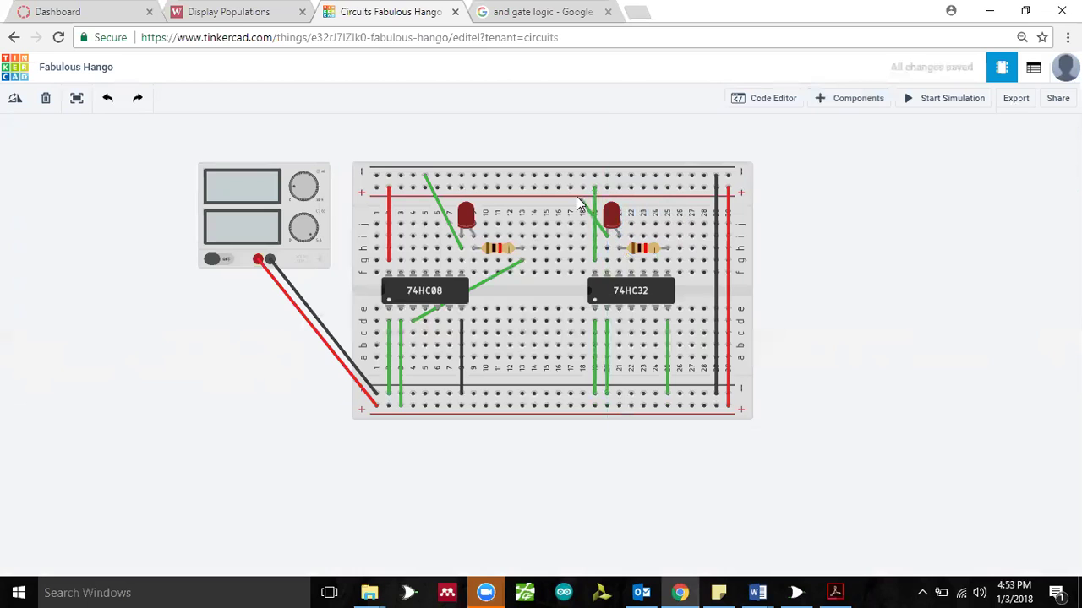
# - Move the LED wire to the top − rail, wire 74HC32 output to the resistor, and ground the chip
pyautogui.moveTo(564, 187); pyautogui.dragTo(547, 176)
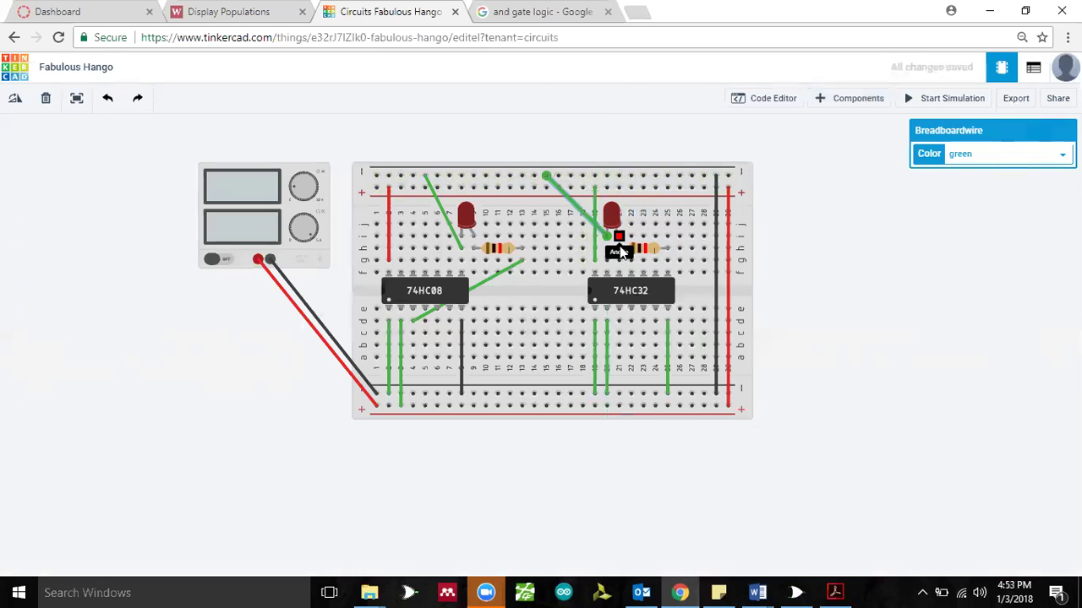
pyautogui.click(619, 324)
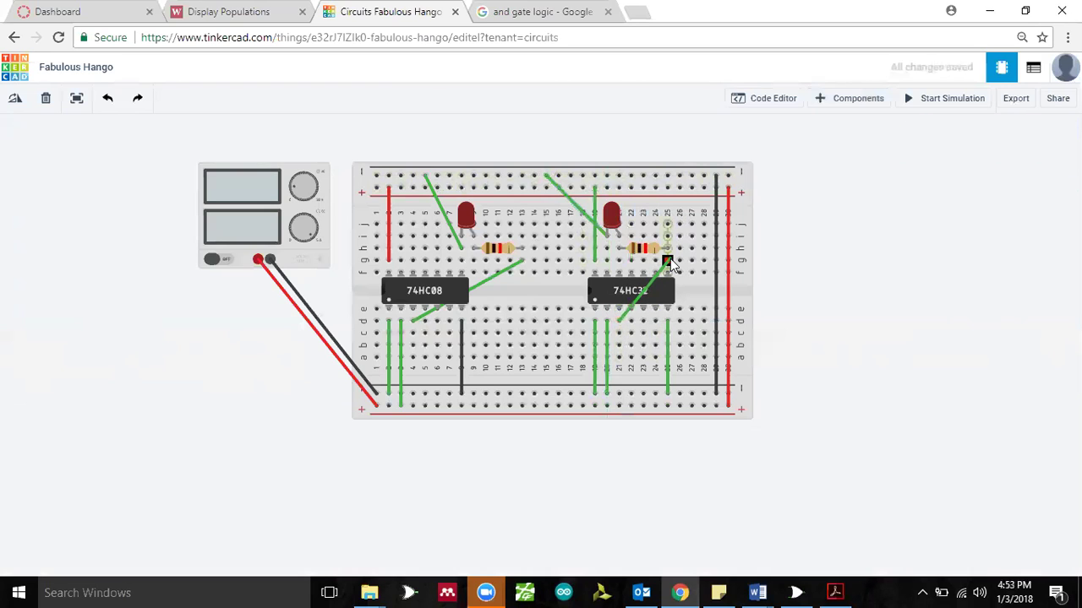
pyautogui.click(667, 261)
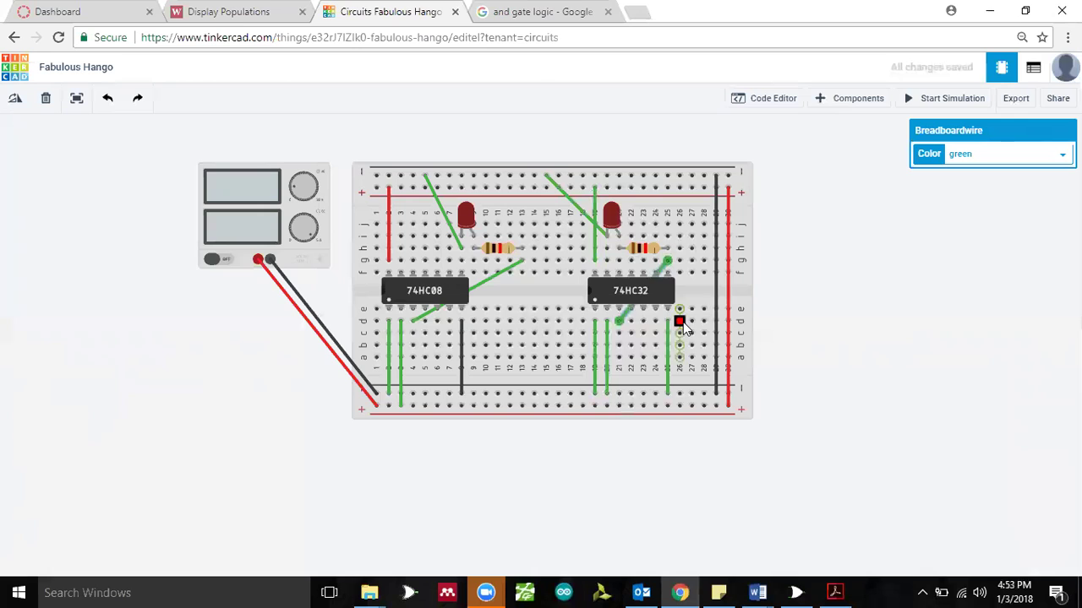
pyautogui.click(668, 345)
pyautogui.click(697, 310)
pyautogui.click(871, 204)
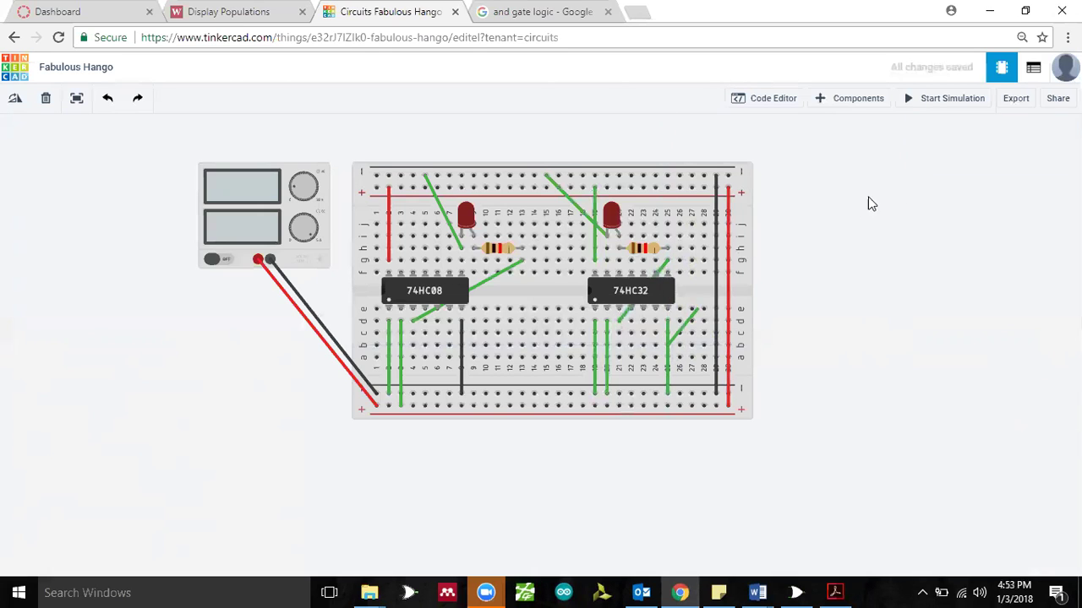
# - Colour the 74HC32 ground wire black and its power wire red
pyautogui.click(665, 357)
pyautogui.click(972, 156)
pyautogui.click(963, 168)
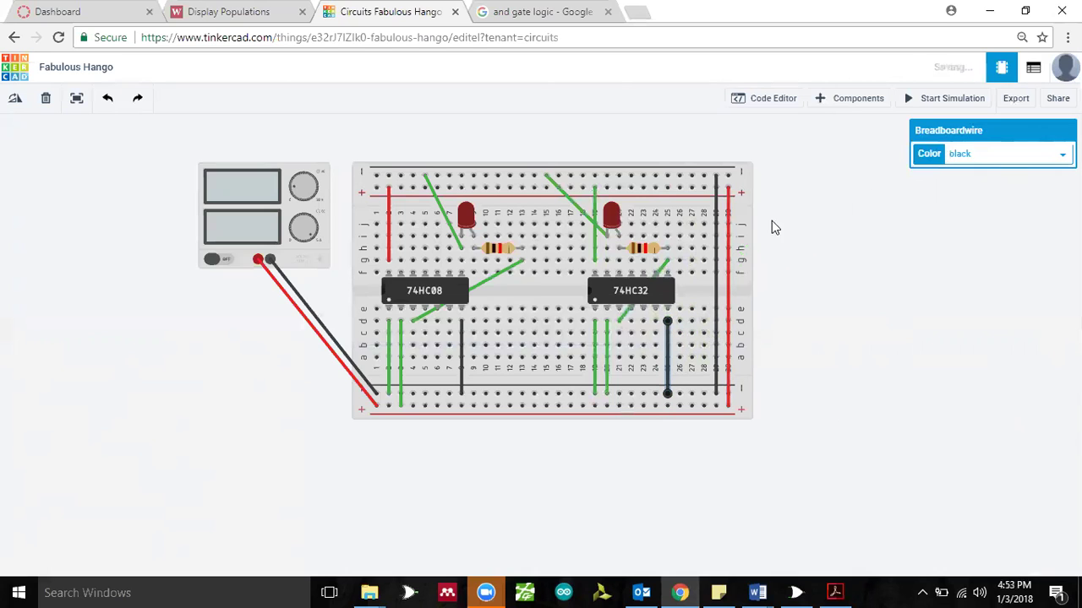
pyautogui.click(597, 244)
pyautogui.click(981, 156)
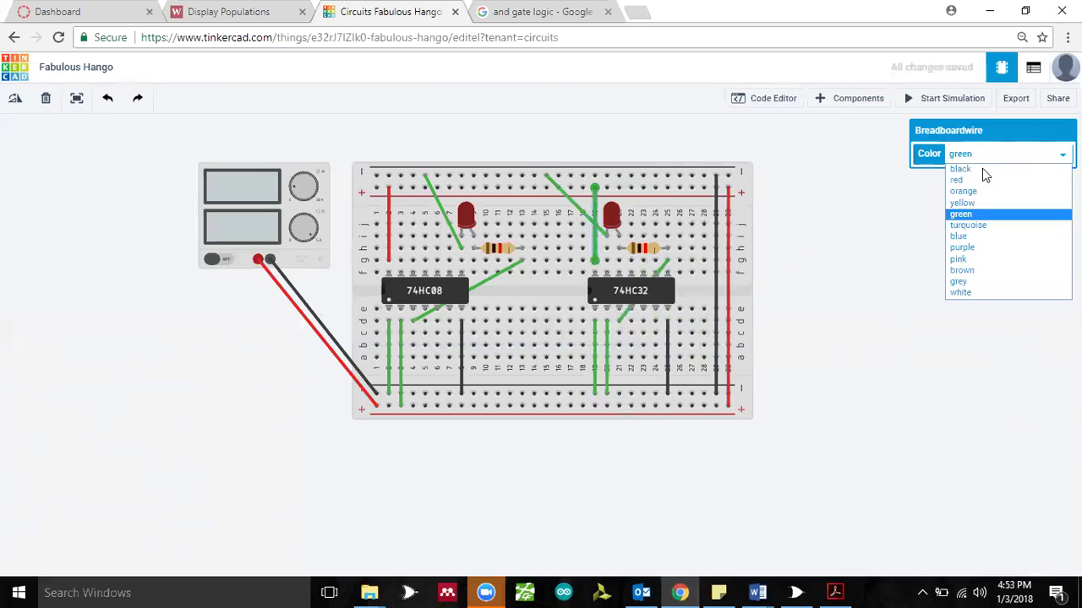
pyautogui.click(982, 174)
pyautogui.click(615, 350)
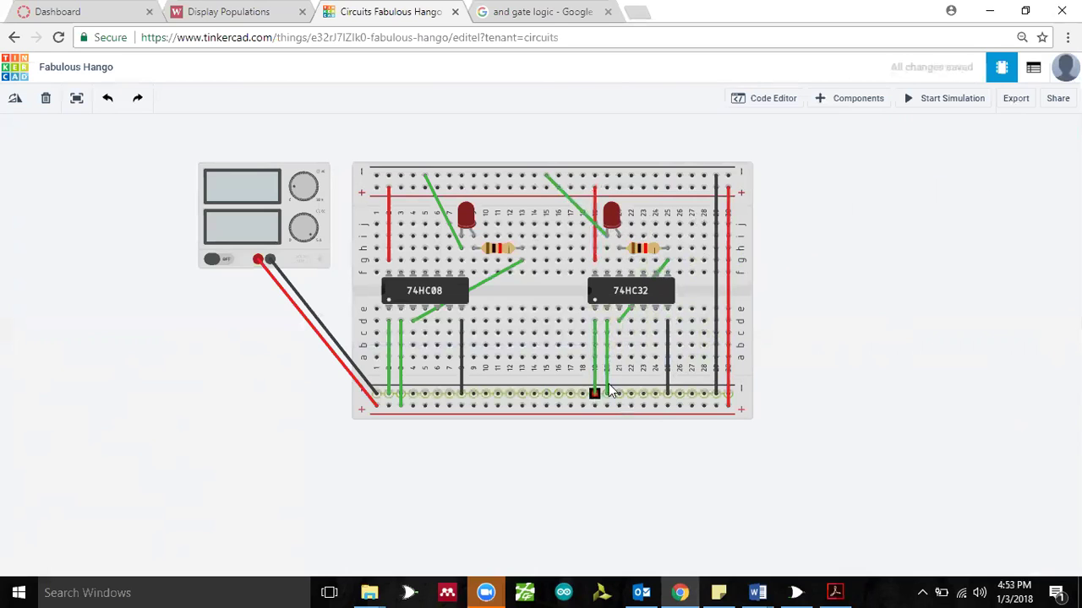
# - Start the simulation and compare against the logic gate truth tables
pyautogui.click(551, 15)
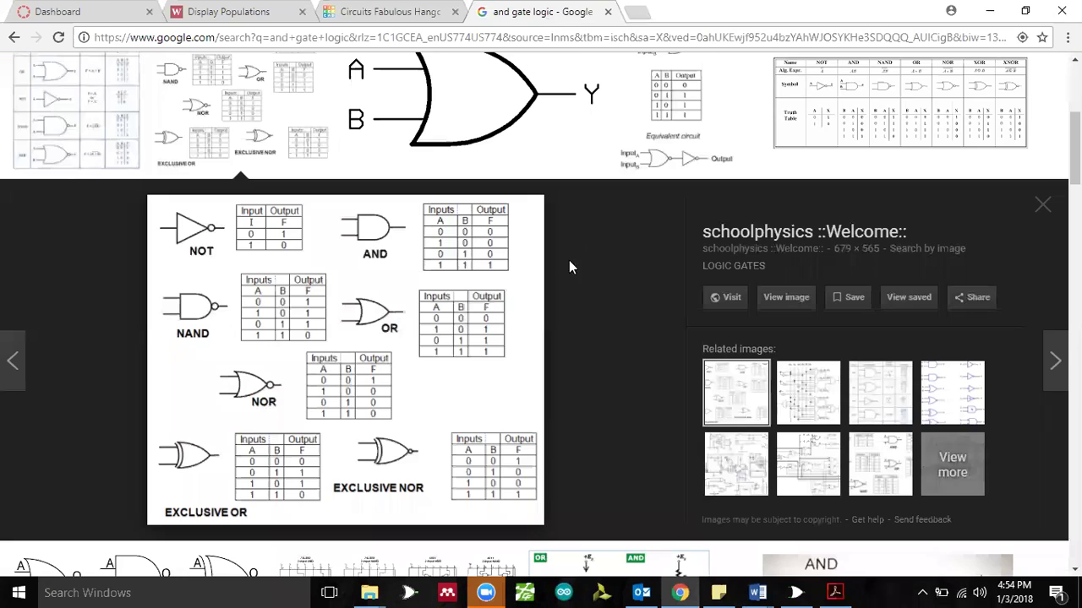
pyautogui.hotkey('ctrl', 'shift', 'Tab')
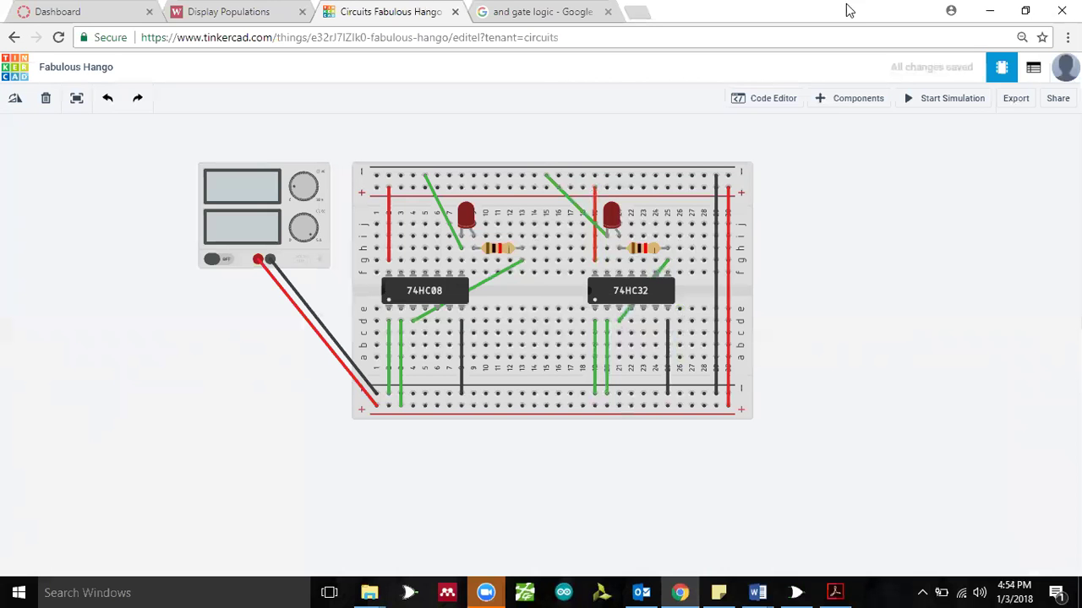
pyautogui.click(933, 107)
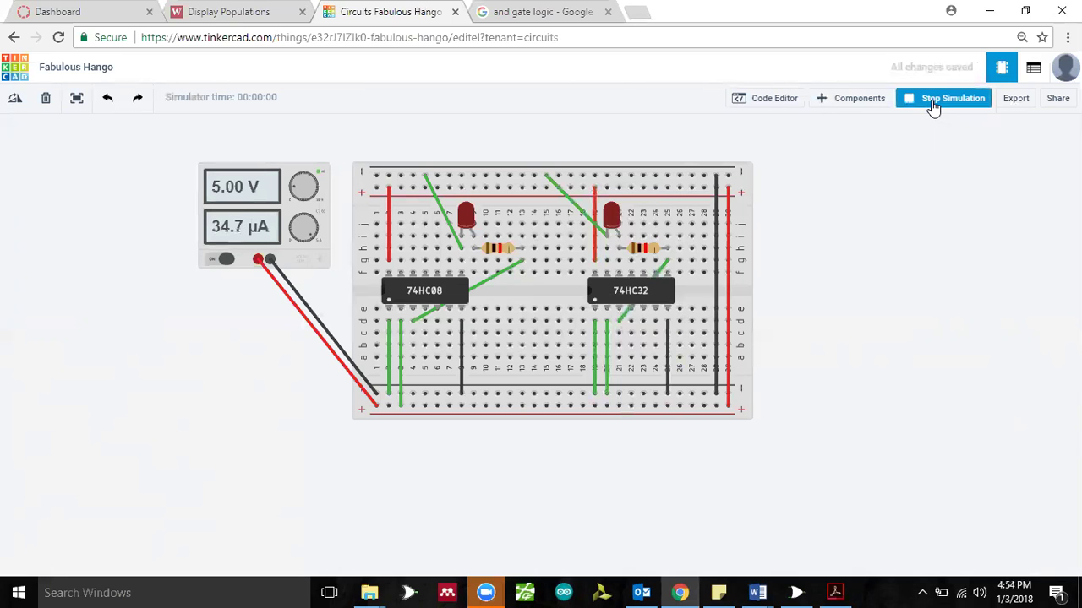
pyautogui.click(558, 12)
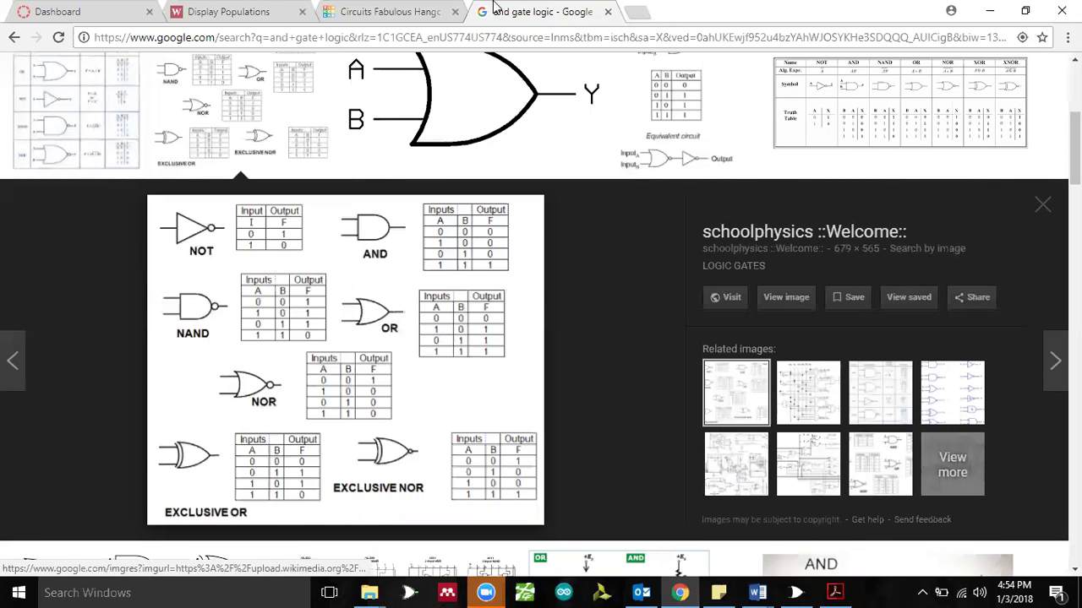
pyautogui.click(393, 12)
# - Move the 74HC32 first input wire to the + rail and re-simulate, revealing 55.9 mA burnout
pyautogui.click(914, 102)
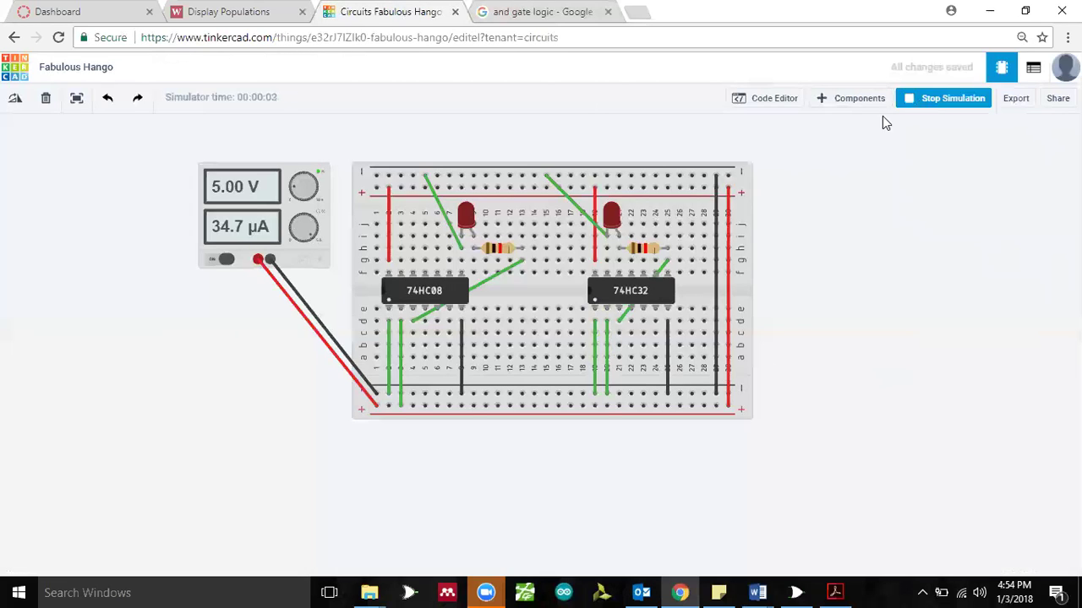
pyautogui.click(596, 393)
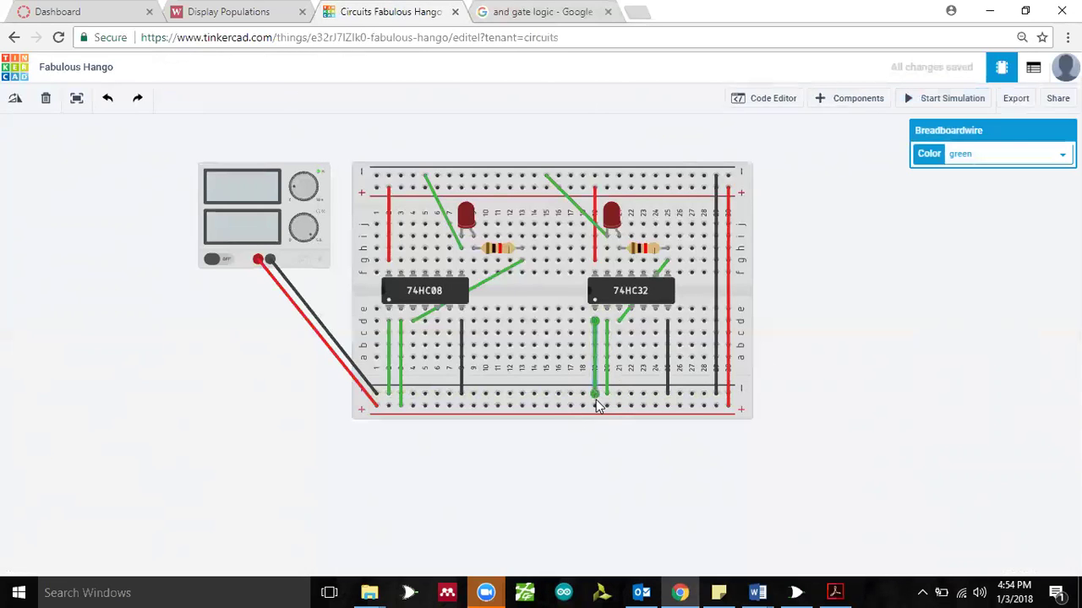
pyautogui.moveTo(592, 393); pyautogui.dragTo(594, 405)
pyautogui.click(918, 100)
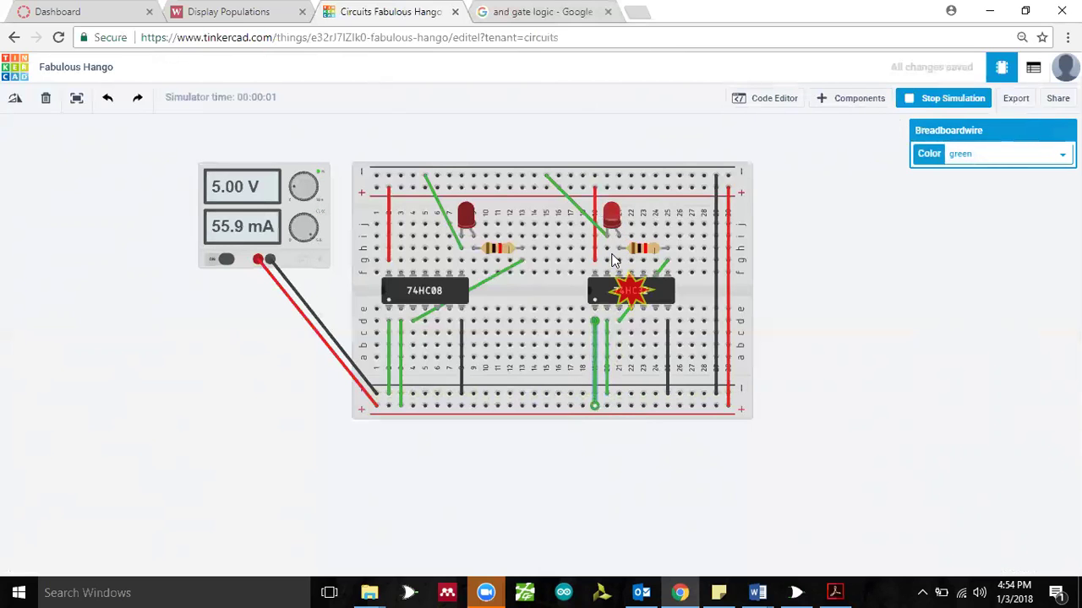
pyautogui.moveTo(627, 302)
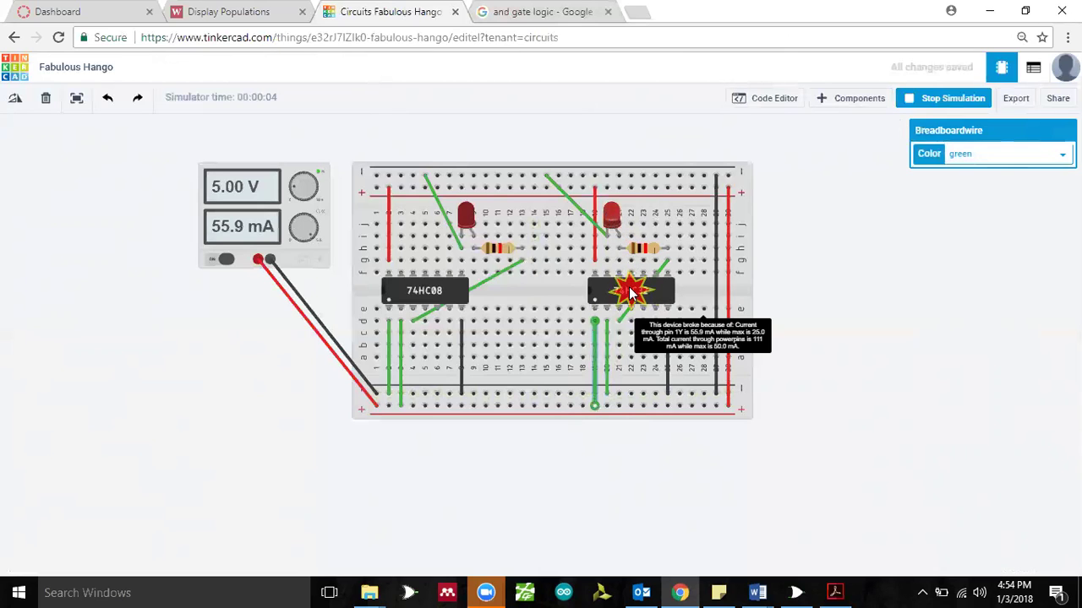